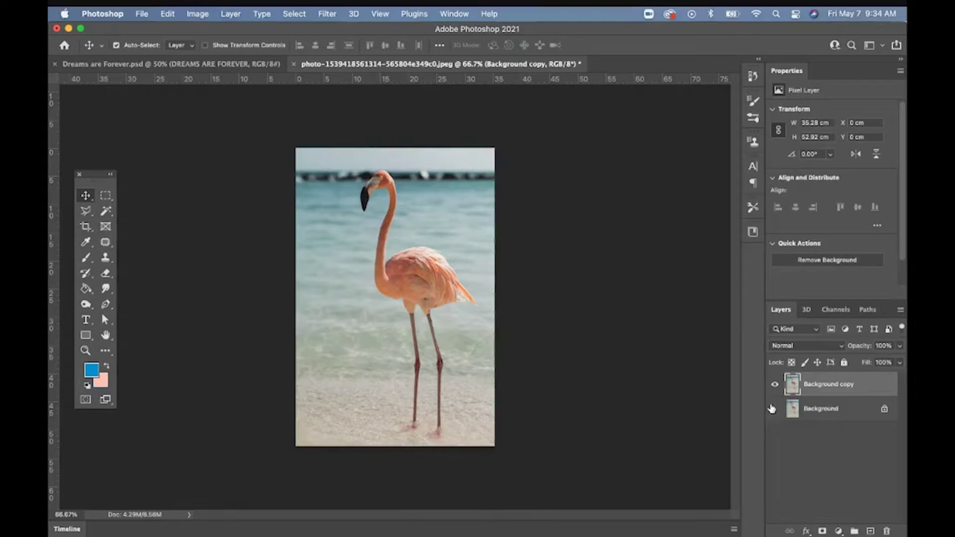
- Toggle the Background copy layer's visibility to preview transparency, then show it again
{"action": "left_click", "coordinate": [774, 388]}
{"action": "left_click", "coordinate": [773, 387]}
{"action": "left_click", "coordinate": [773, 388]}
{"action": "left_click", "coordinate": [773, 388]}
{"action": "left_click", "coordinate": [774, 387]}
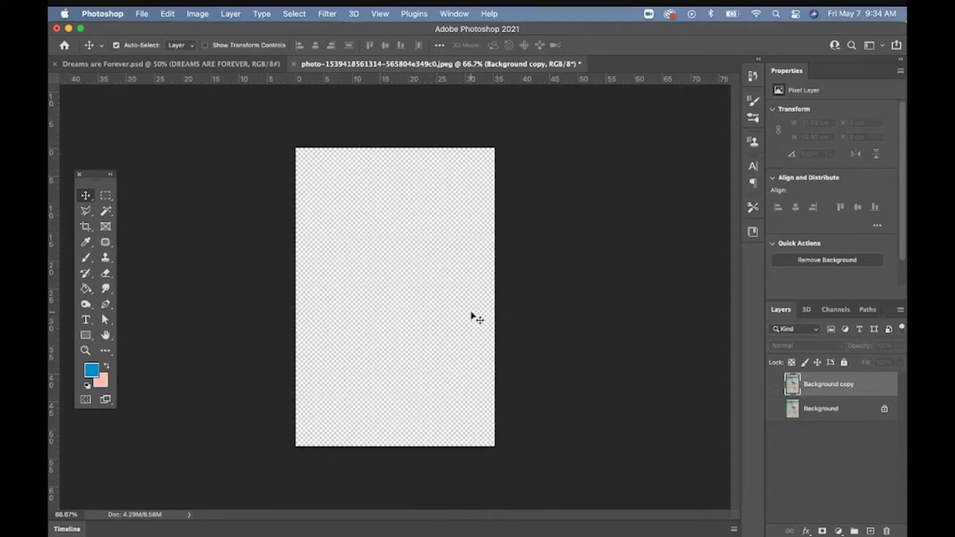
{"action": "left_click", "coordinate": [774, 384]}
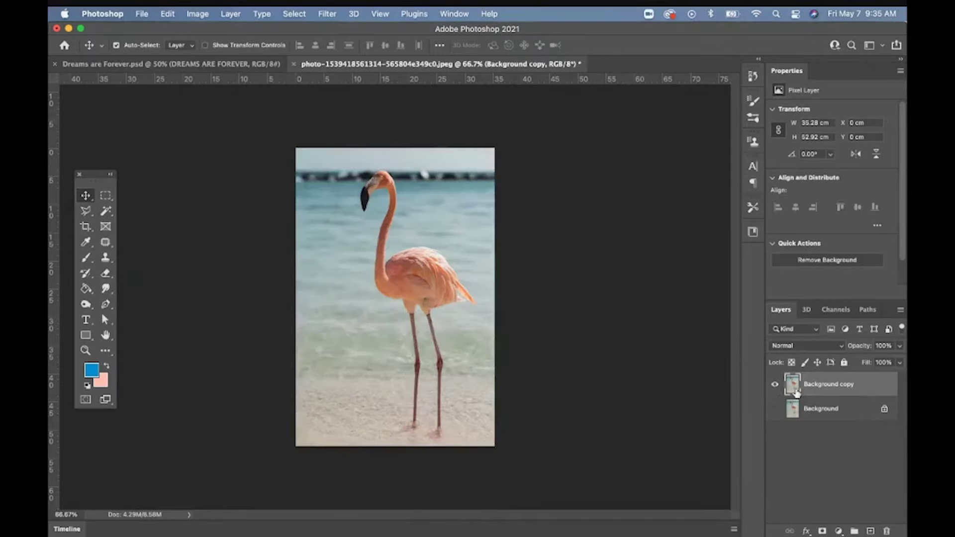
- Zoom to 300% on the neck and set the Eraser to a Hard Round brush at 100% opacity
{"action": "key", "text": "z"}
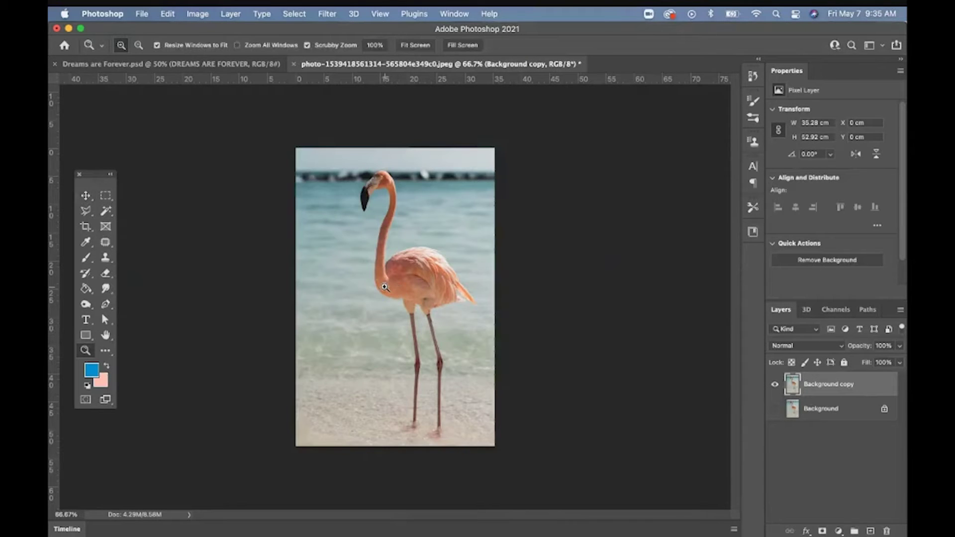
{"action": "left_click", "coordinate": [385, 287]}
{"action": "left_click", "coordinate": [385, 288]}
{"action": "left_click", "coordinate": [385, 287]}
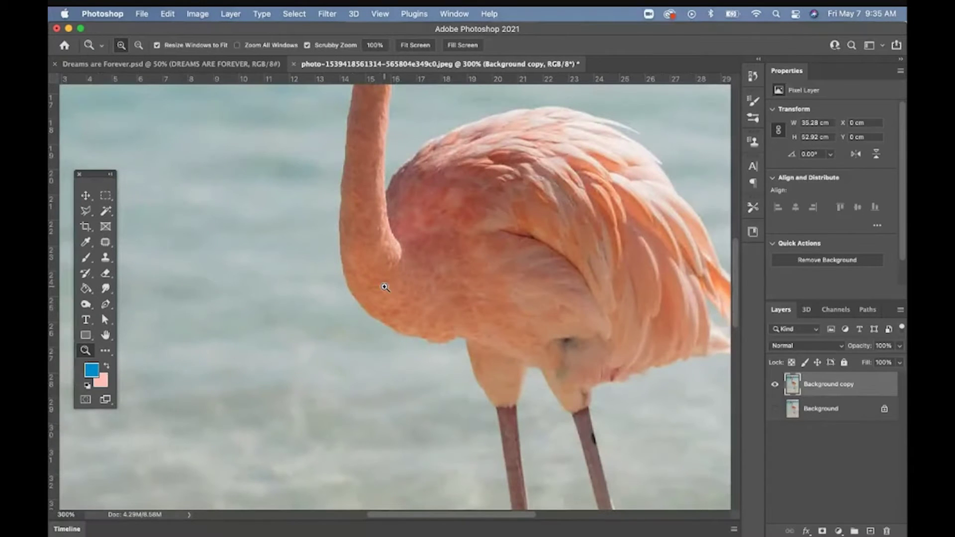
{"action": "left_click_drag", "start_coordinate": [105, 273], "coordinate": [144, 271]}
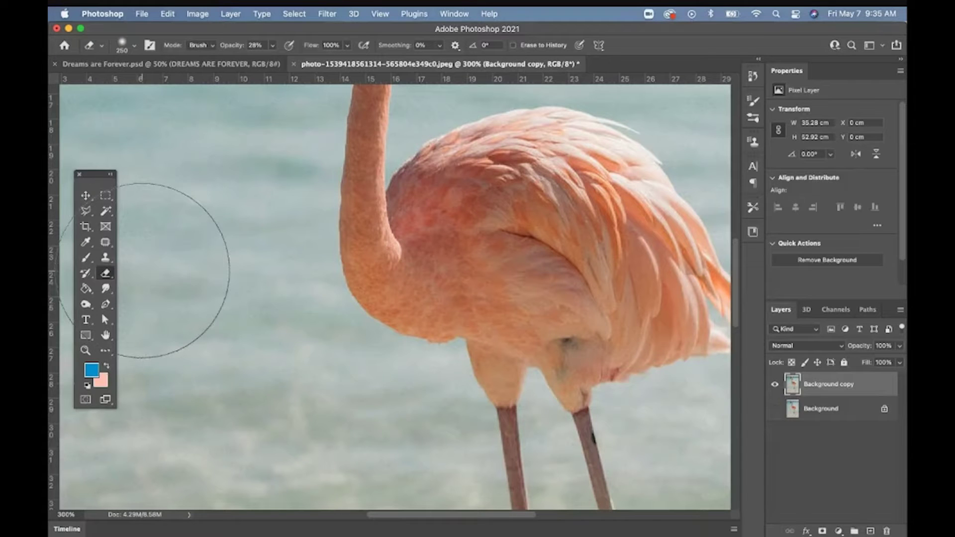
{"action": "left_click", "coordinate": [134, 46]}
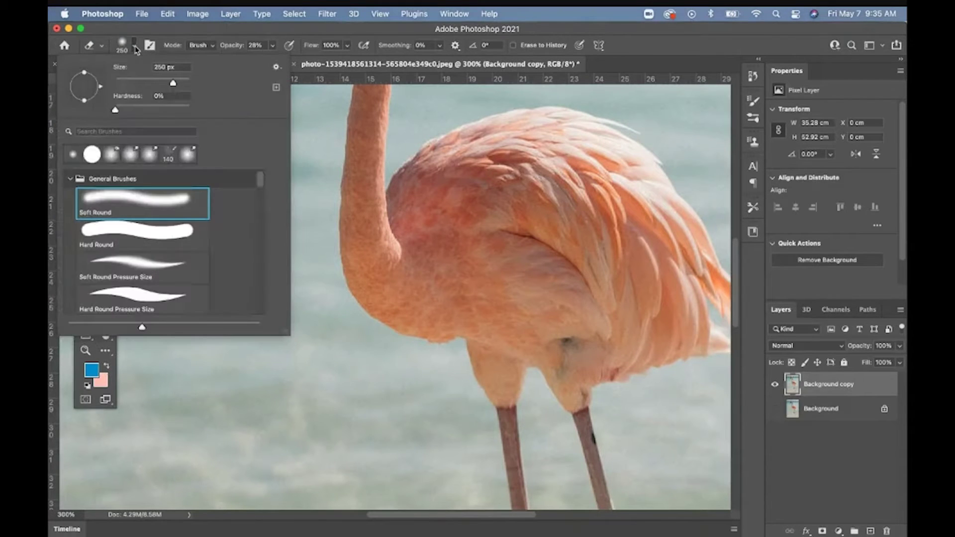
{"action": "left_click", "coordinate": [113, 241]}
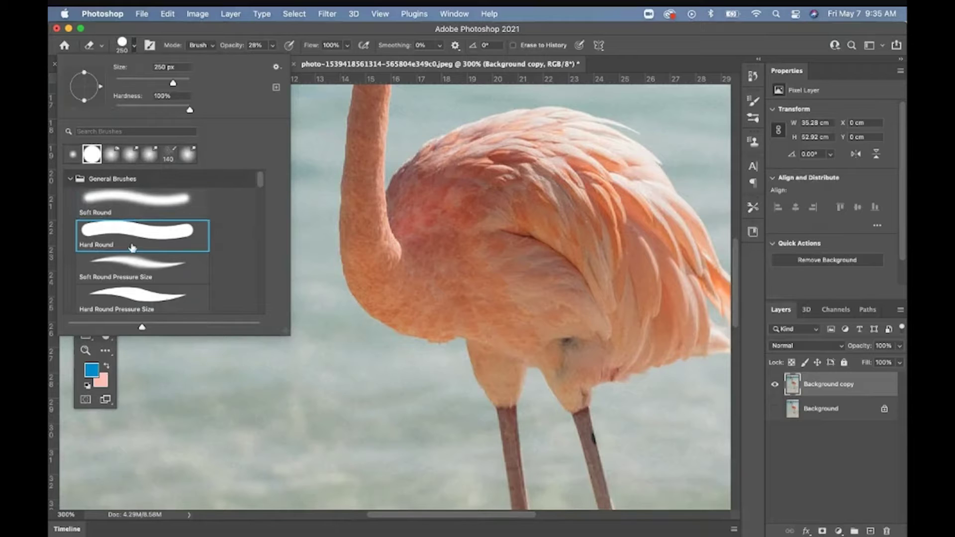
{"action": "left_click", "coordinate": [271, 412]}
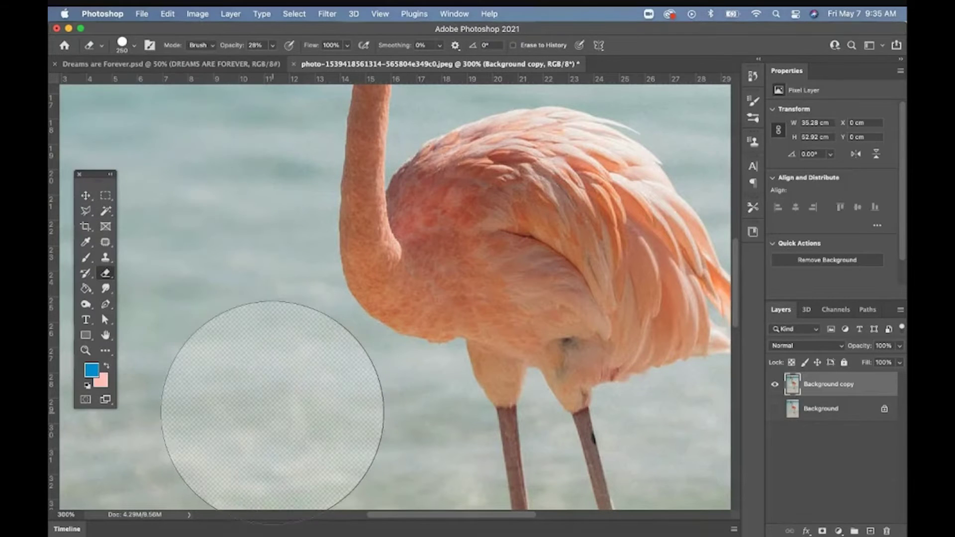
{"action": "left_click", "coordinate": [272, 46]}
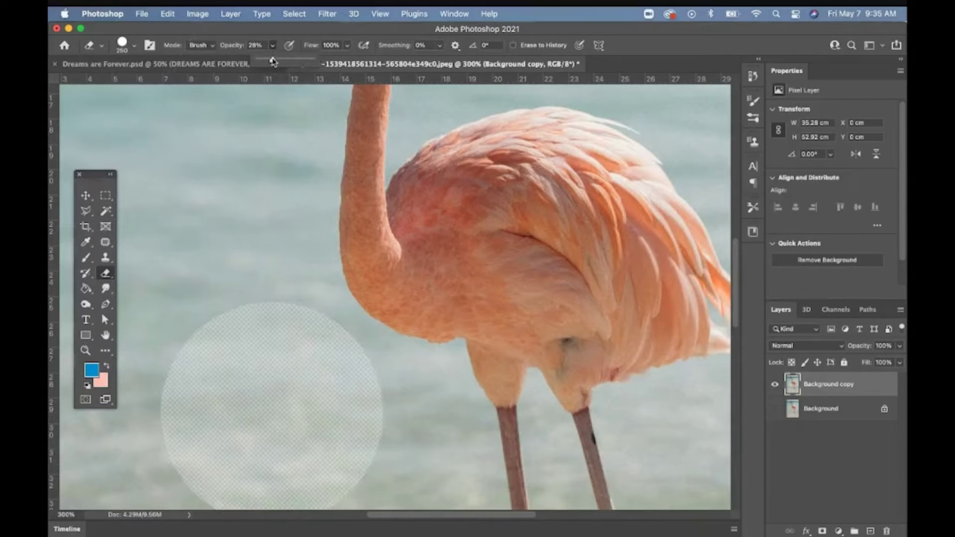
{"action": "left_click_drag", "start_coordinate": [274, 60], "coordinate": [354, 74]}
- Erase water beside the neck and between the legs with a size-30 brush, then zoom out
{"action": "left_click", "coordinate": [224, 294]}
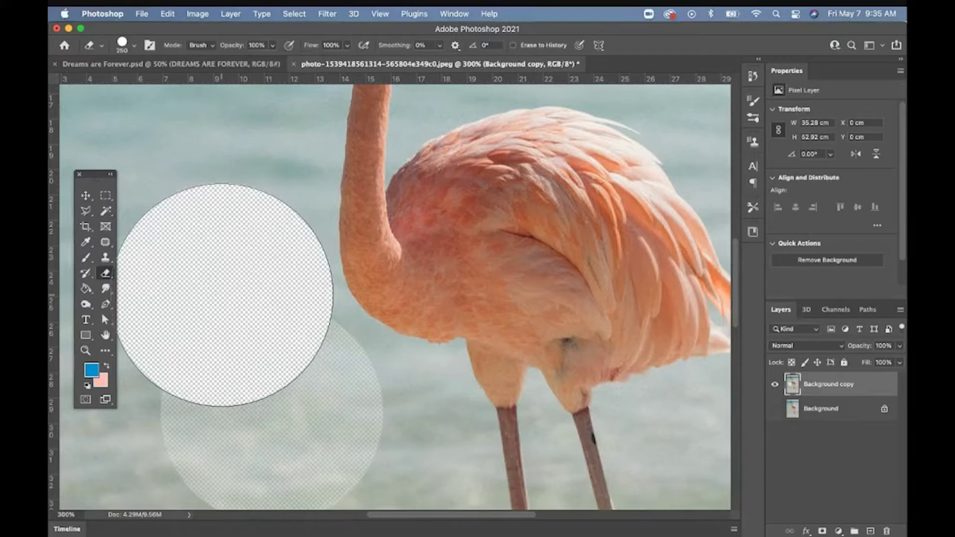
{"action": "key", "text": "bracketright"}
{"action": "key", "text": "bracketright"}
{"action": "key", "text": "bracketleft"}
{"action": "key", "text": "bracketleft"}
{"action": "key", "text": "bracketleft"}
{"action": "key", "text": "bracketleft"}
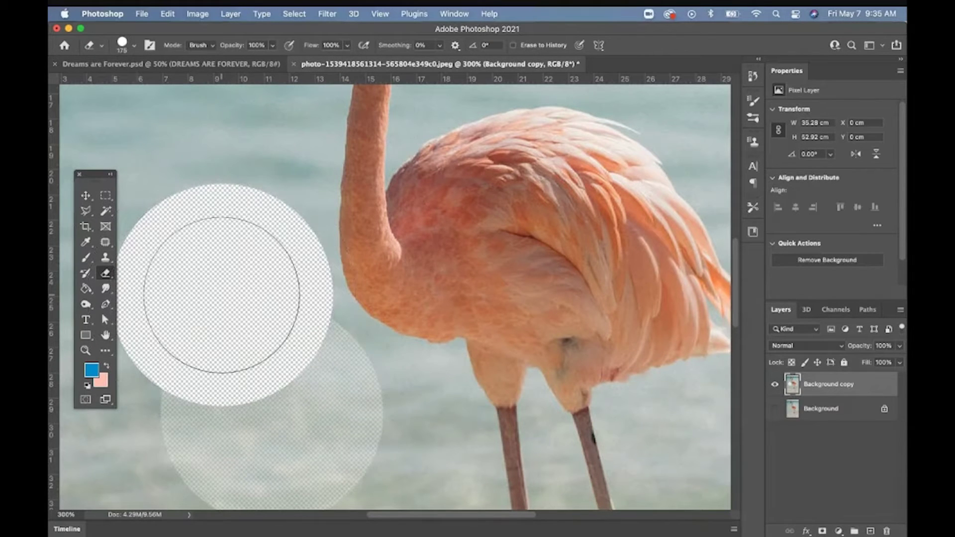
{"action": "key", "text": "bracketleft"}
{"action": "key", "text": "bracketleft"}
{"action": "key", "text": "bracketleft"}
{"action": "key", "text": "bracketleft"}
{"action": "key", "text": "bracketleft"}
{"action": "key", "text": "bracketleft"}
{"action": "key", "text": "bracketleft"}
{"action": "key", "text": "bracketleft"}
{"action": "key", "text": "bracketleft"}
{"action": "key", "text": "bracketleft"}
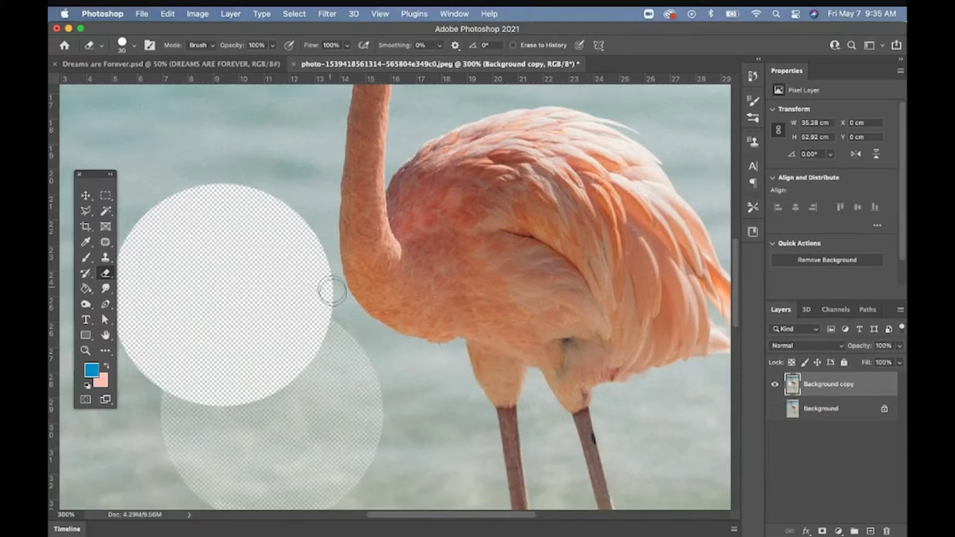
{"action": "mouse_move", "coordinate": [333, 291]}
{"action": "left_mouse_down"}
{"action": "mouse_move", "coordinate": [386, 340]}
{"action": "mouse_move", "coordinate": [455, 347]}
{"action": "mouse_move", "coordinate": [483, 413]}
{"action": "left_mouse_up"}
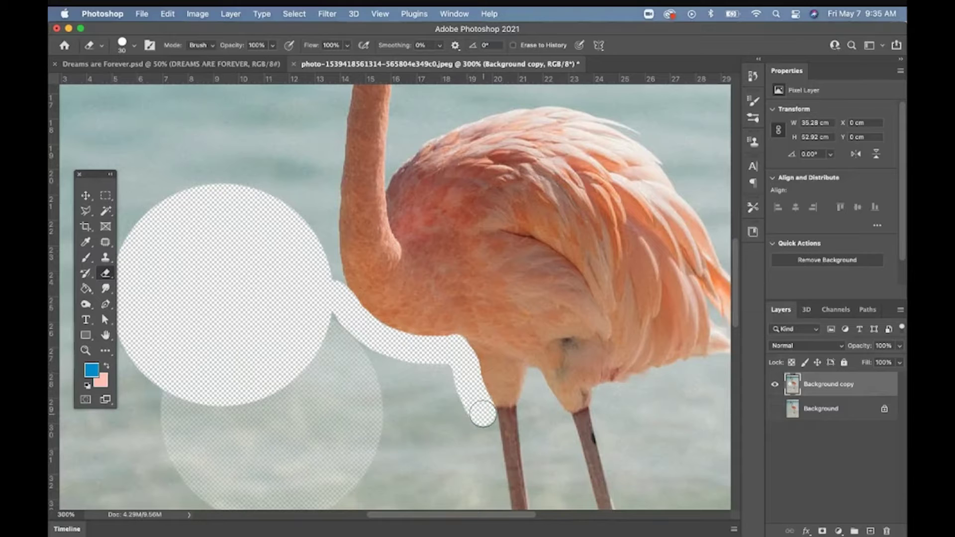
{"action": "mouse_move", "coordinate": [539, 390]}
{"action": "left_mouse_down"}
{"action": "mouse_move", "coordinate": [535, 376]}
{"action": "mouse_move", "coordinate": [535, 438]}
{"action": "mouse_move", "coordinate": [539, 396]}
{"action": "mouse_move", "coordinate": [559, 442]}
{"action": "mouse_move", "coordinate": [559, 417]}
{"action": "left_mouse_up"}
{"action": "key", "text": "z"}
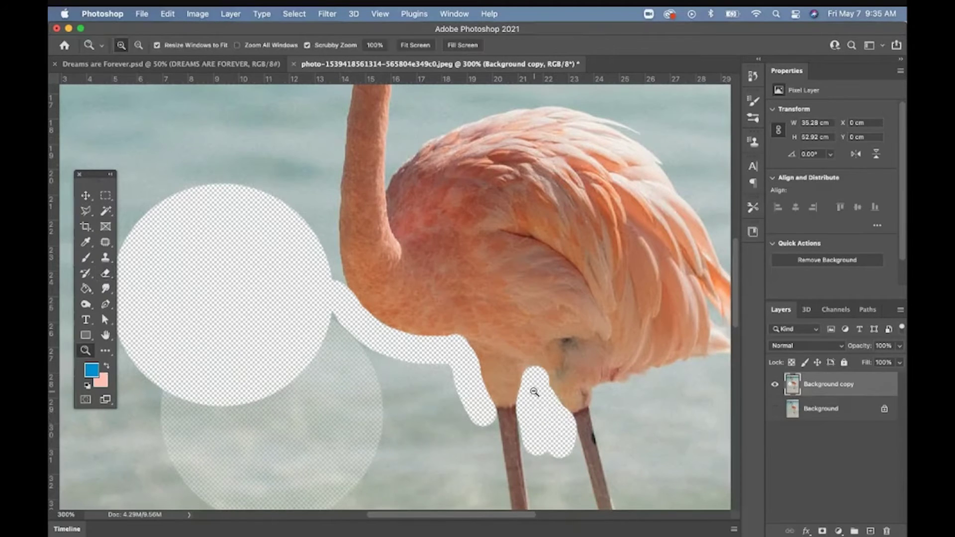
{"action": "left_click", "coordinate": [534, 392], "text": "alt"}
{"action": "left_click", "coordinate": [534, 391], "text": "alt"}
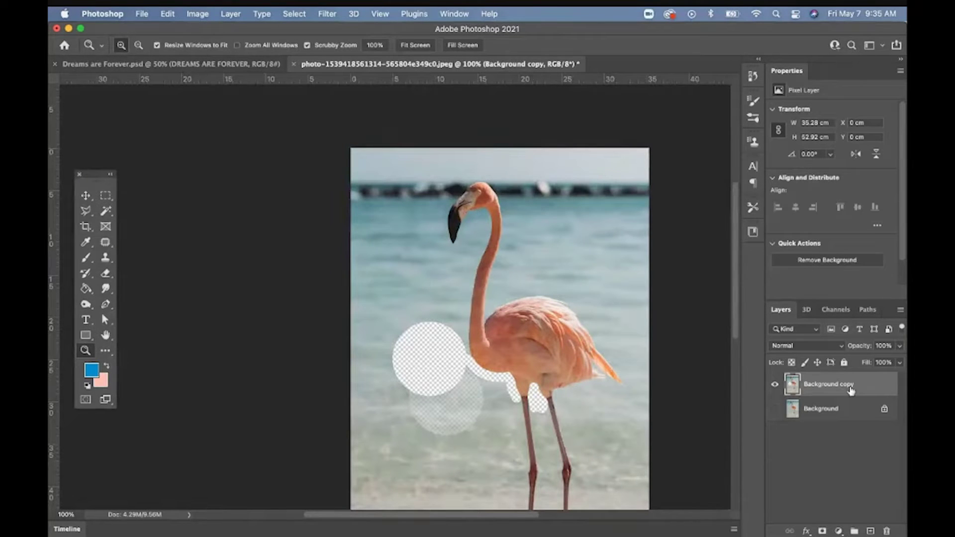
- Undo the eraser strokes and zoom to 300% on the flamingo's head
{"action": "key", "text": "super+z"}
{"action": "key", "text": "super+z"}
{"action": "key", "text": "super+z"}
{"action": "key", "text": "super+z"}
{"action": "key", "text": "super+z"}
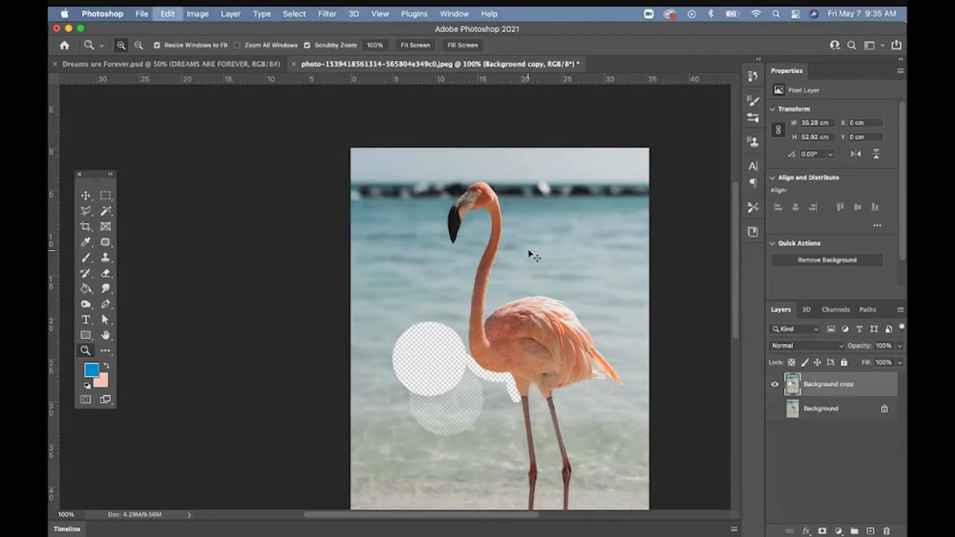
{"action": "left_click", "coordinate": [454, 242]}
{"action": "left_click", "coordinate": [455, 243]}
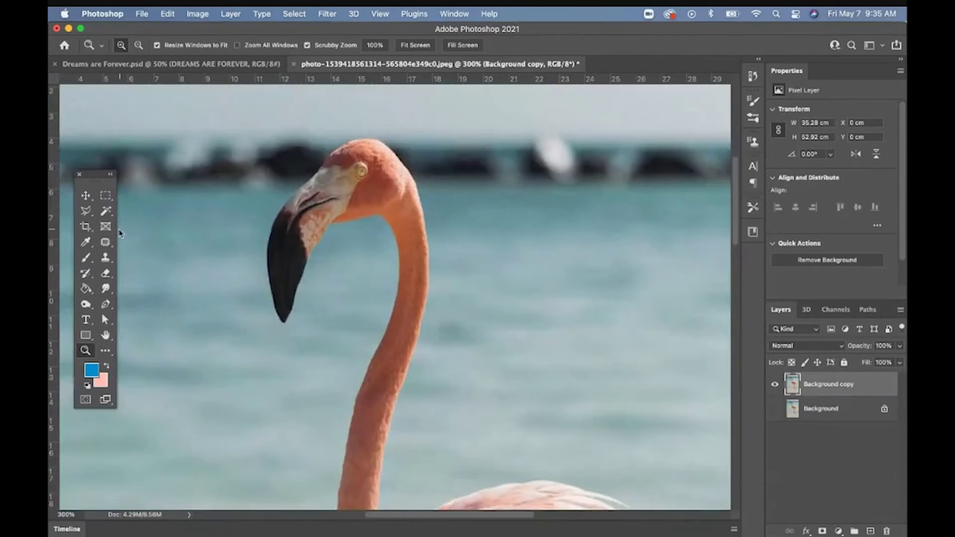
- Draw a freehand Lasso selection around the flamingo's head and beak
{"action": "left_click", "coordinate": [85, 211]}
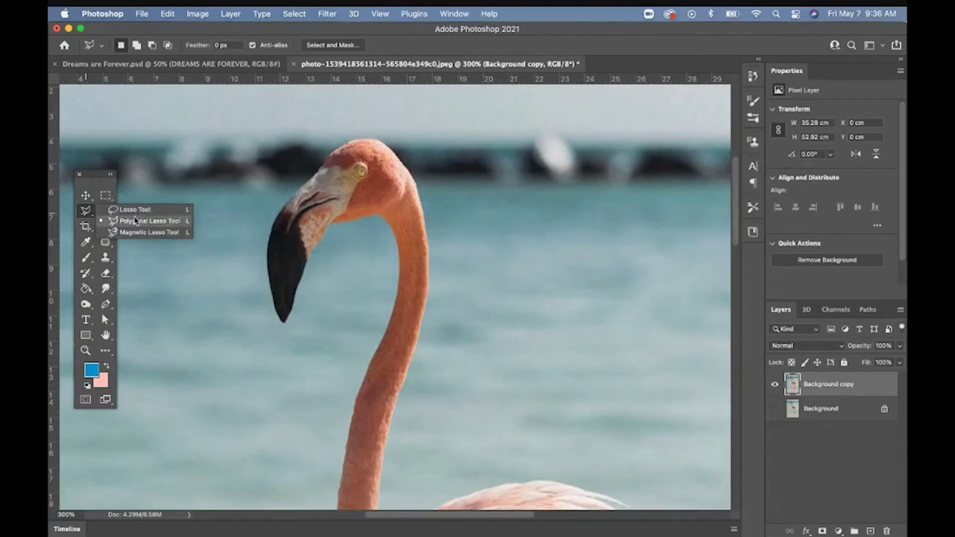
{"action": "left_click", "coordinate": [135, 211]}
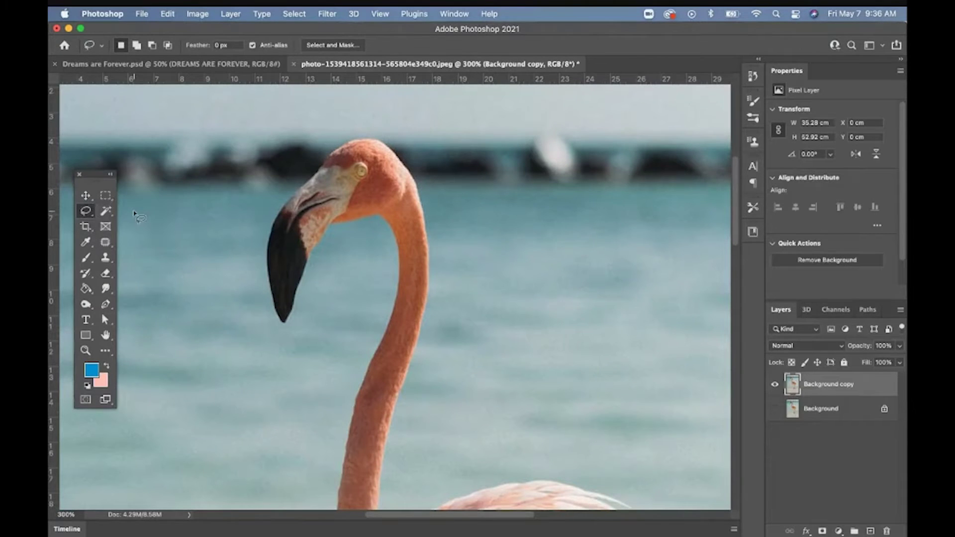
{"action": "mouse_move", "coordinate": [320, 257]}
{"action": "left_mouse_down"}
{"action": "mouse_move", "coordinate": [294, 331]}
{"action": "mouse_move", "coordinate": [267, 335]}
{"action": "left_mouse_up"}
{"action": "mouse_move", "coordinate": [252, 274]}
{"action": "left_mouse_down"}
{"action": "mouse_move", "coordinate": [260, 216]}
{"action": "mouse_move", "coordinate": [287, 156]}
{"action": "mouse_move", "coordinate": [350, 118]}
{"action": "mouse_move", "coordinate": [419, 143]}
{"action": "mouse_move", "coordinate": [418, 175]}
{"action": "mouse_move", "coordinate": [322, 254]}
{"action": "left_mouse_up"}
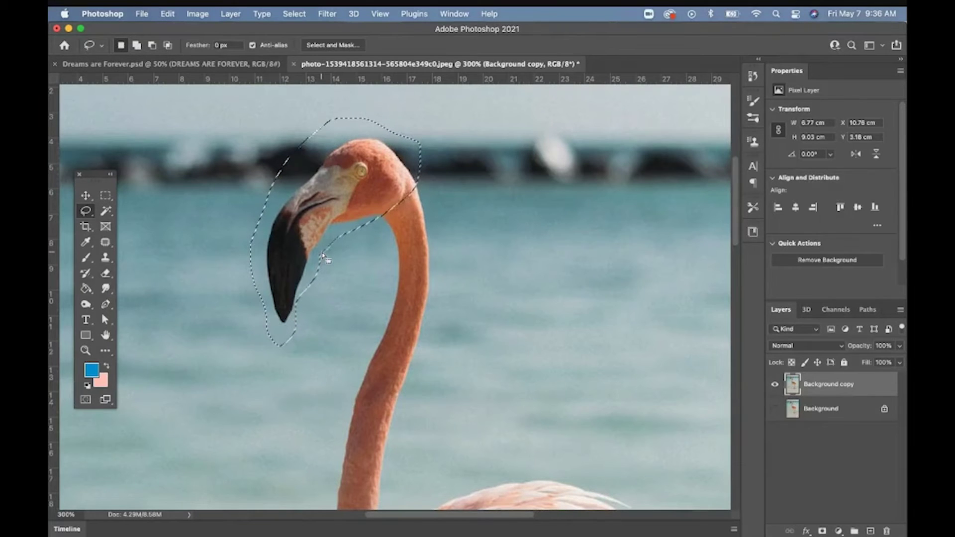
- Remove the lasso selection with Select > Deselect
{"action": "left_click", "coordinate": [293, 14]}
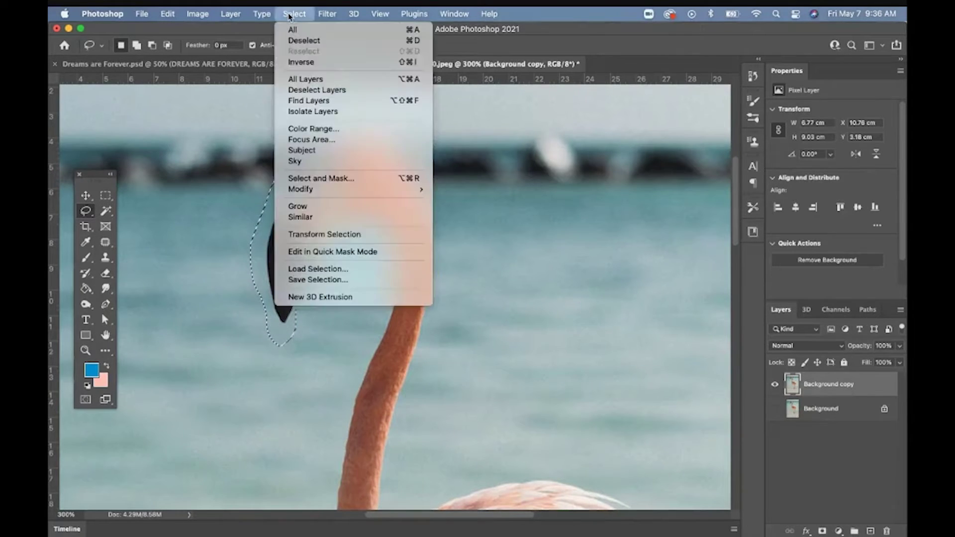
{"action": "left_click", "coordinate": [290, 14]}
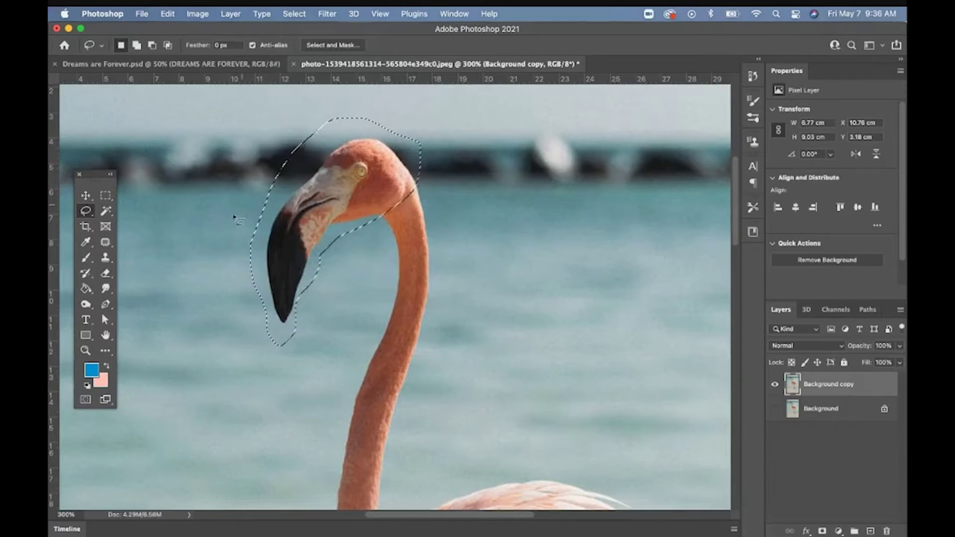
{"action": "left_click", "coordinate": [300, 14]}
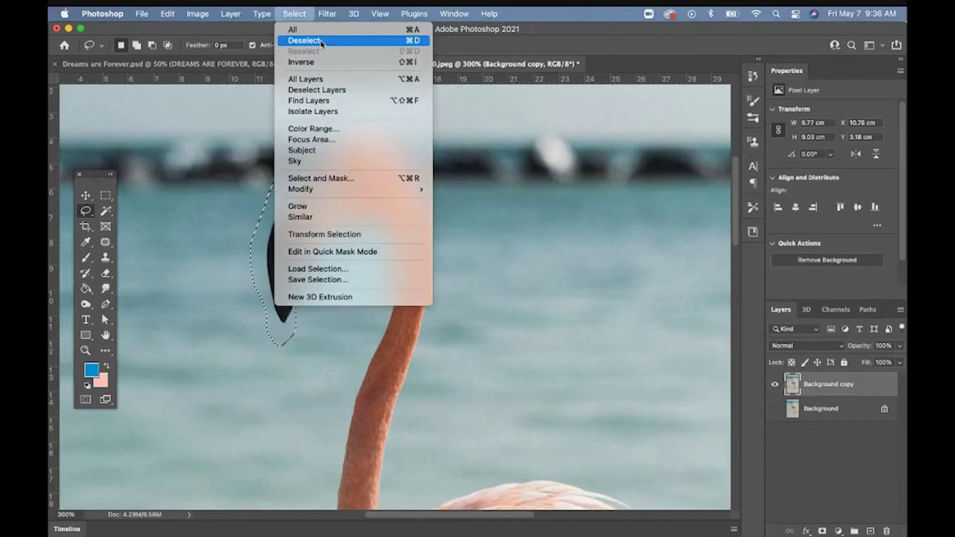
{"action": "left_click", "coordinate": [304, 41]}
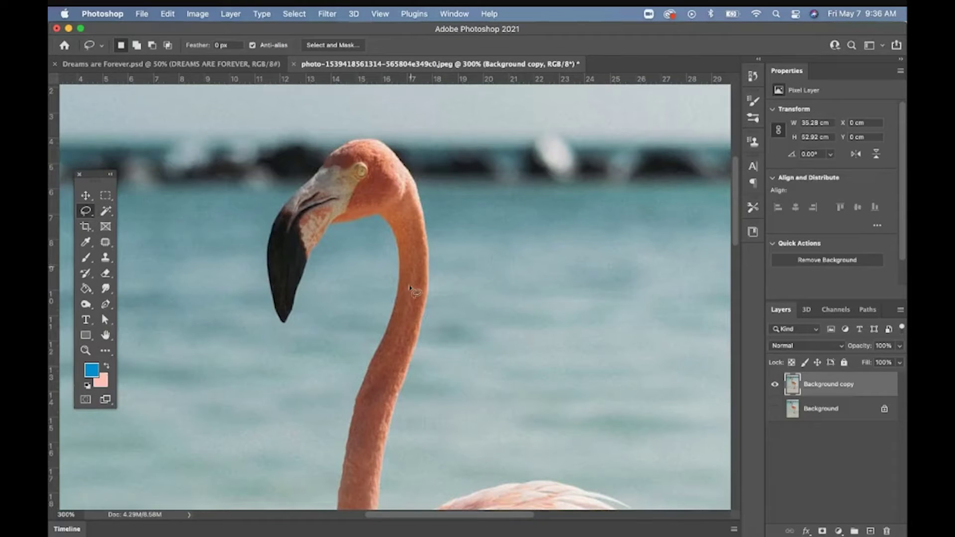
- Lasso a selection around the flamingo's eye
{"action": "left_click_drag", "start_coordinate": [418, 393], "coordinate": [423, 151]}
{"action": "left_click_drag", "start_coordinate": [392, 437], "coordinate": [401, 333]}
{"action": "left_click_drag", "start_coordinate": [428, 264], "coordinate": [459, 423]}
{"action": "left_click_drag", "start_coordinate": [479, 127], "coordinate": [479, 281]}
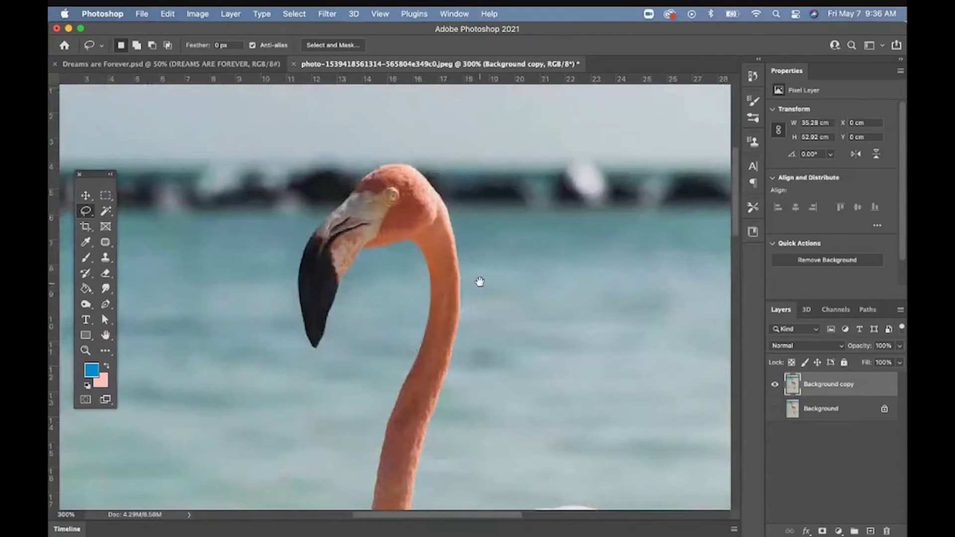
{"action": "mouse_move", "coordinate": [86, 211]}
{"action": "left_mouse_down"}
{"action": "mouse_move", "coordinate": [126, 214]}
{"action": "mouse_move", "coordinate": [127, 229]}
{"action": "mouse_move", "coordinate": [127, 214]}
{"action": "left_mouse_up"}
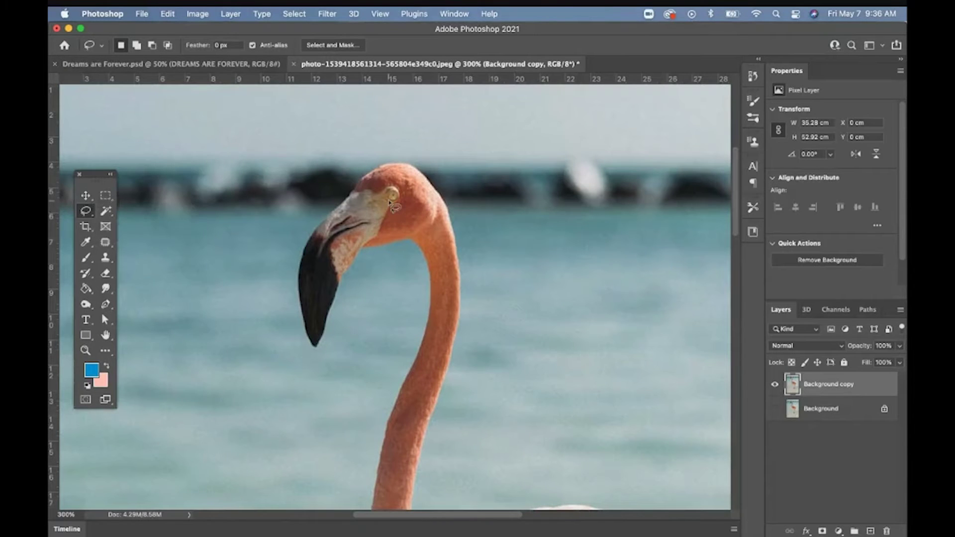
{"action": "left_click_drag", "start_coordinate": [391, 184], "coordinate": [387, 205]}
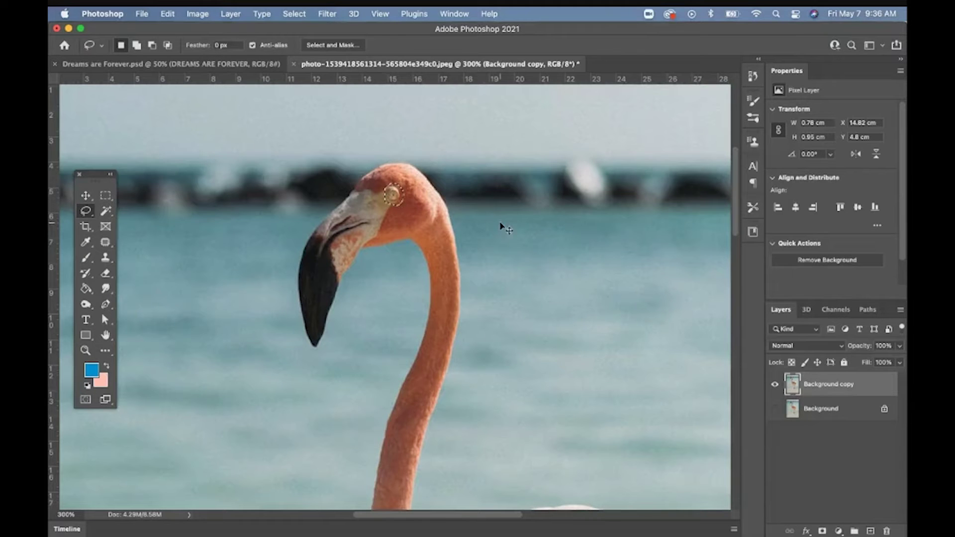
- Copy the eye onto new Layer 1, preview it, then hide it and reselect Background copy
{"action": "key", "text": "super+j"}
{"action": "left_click", "coordinate": [775, 409]}
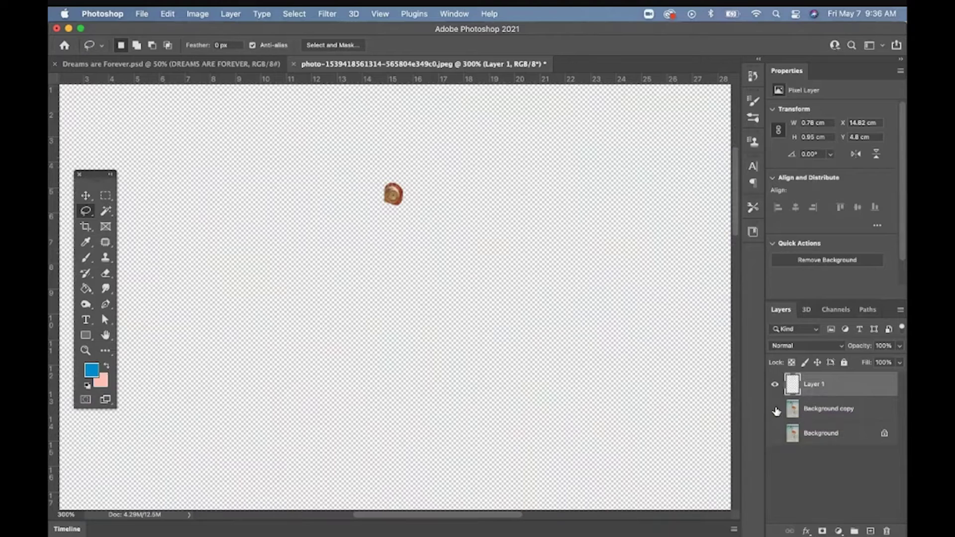
{"action": "left_click", "coordinate": [776, 384]}
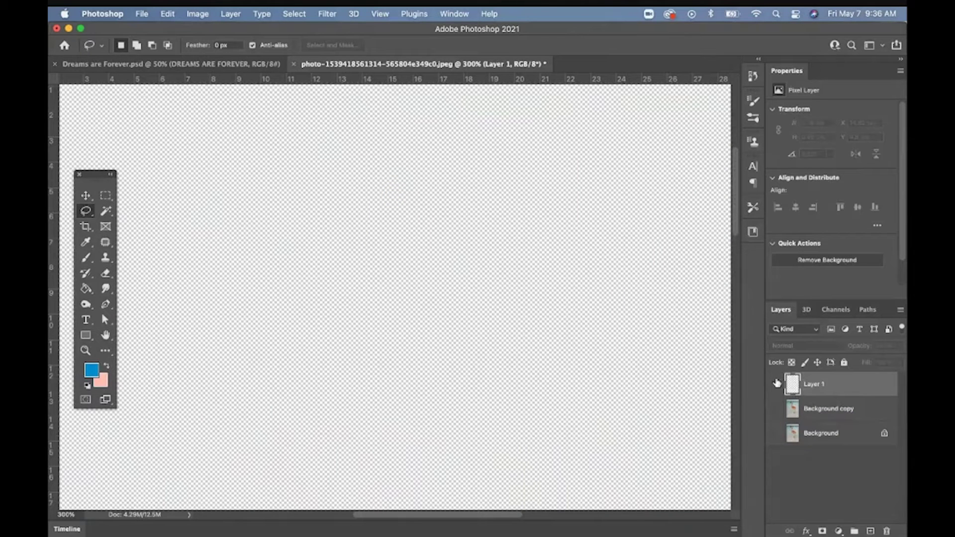
{"action": "left_click", "coordinate": [773, 409]}
{"action": "left_click", "coordinate": [824, 416]}
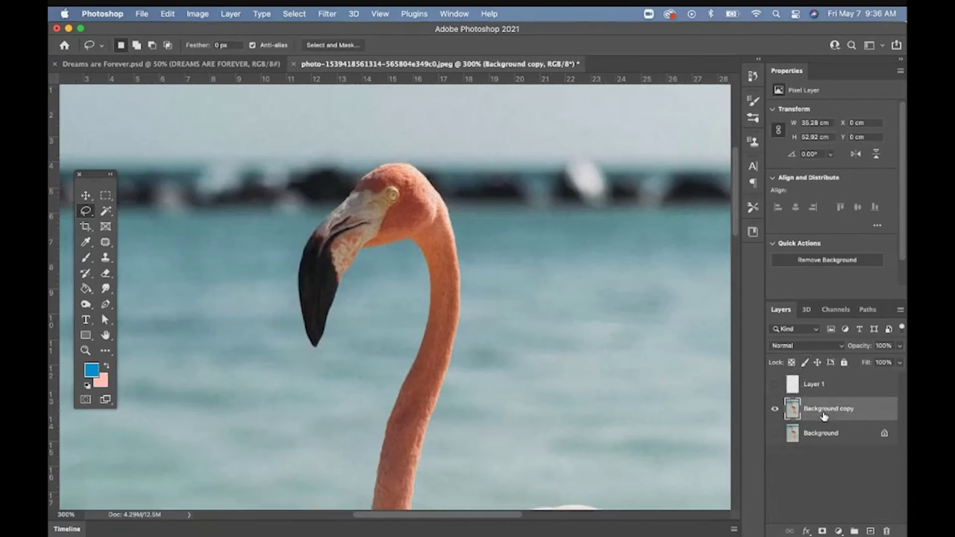
- Use the Magic Wand on the water, rocks, and finally the sky above the horizon
{"action": "left_click", "coordinate": [107, 213]}
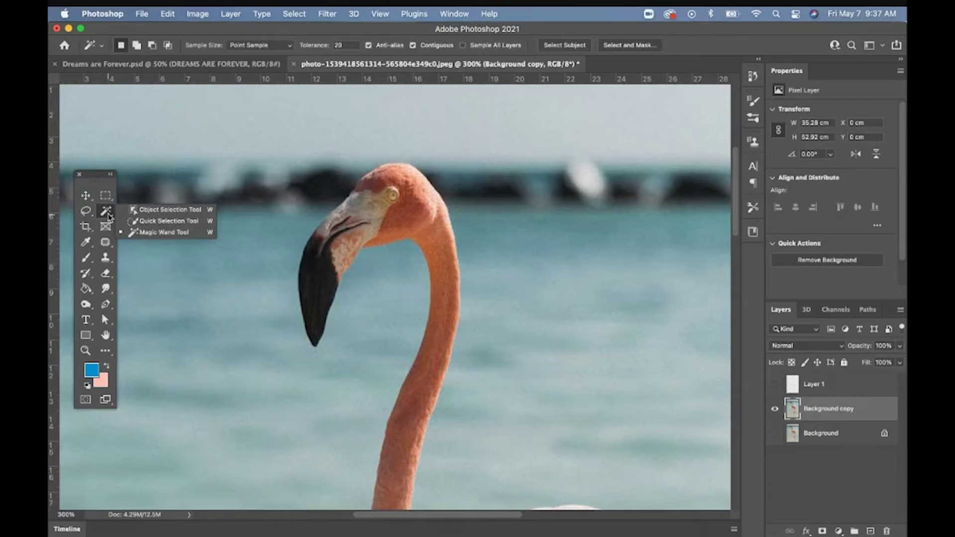
{"action": "left_click", "coordinate": [149, 234]}
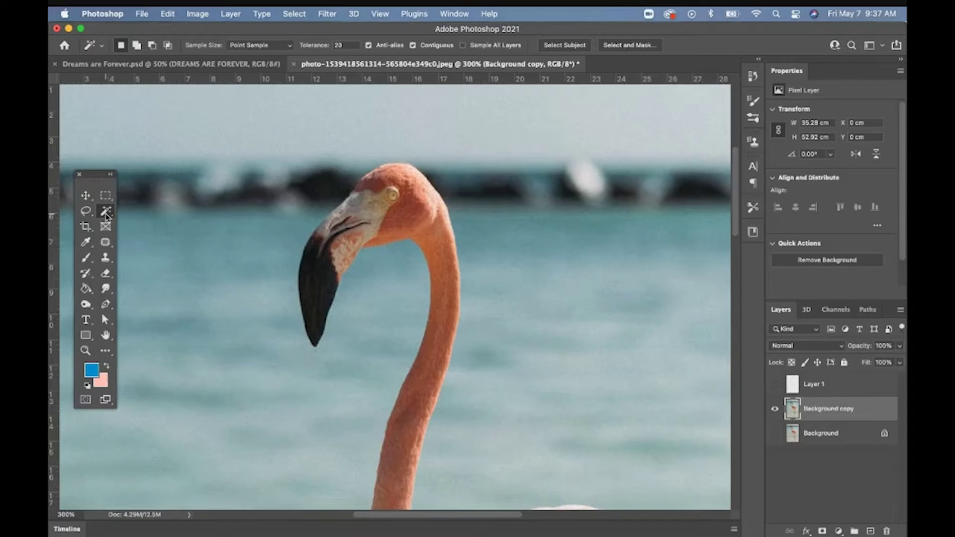
{"action": "left_click", "coordinate": [280, 238]}
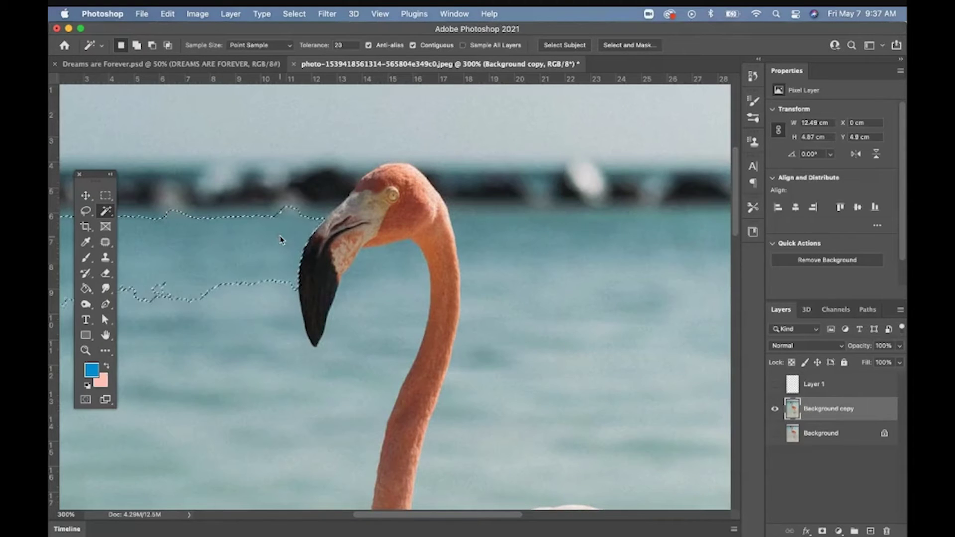
{"action": "left_click", "coordinate": [314, 199], "text": "shift"}
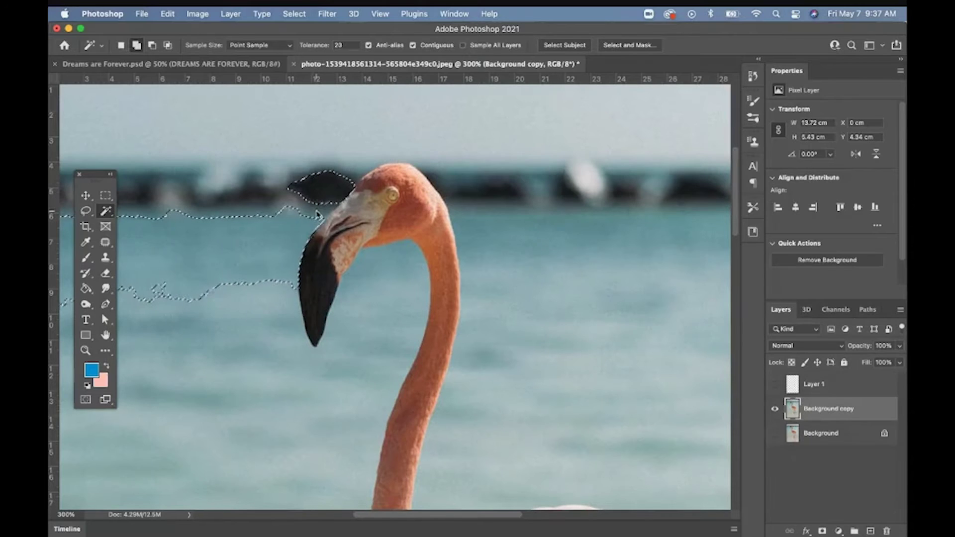
{"action": "left_click", "coordinate": [377, 308]}
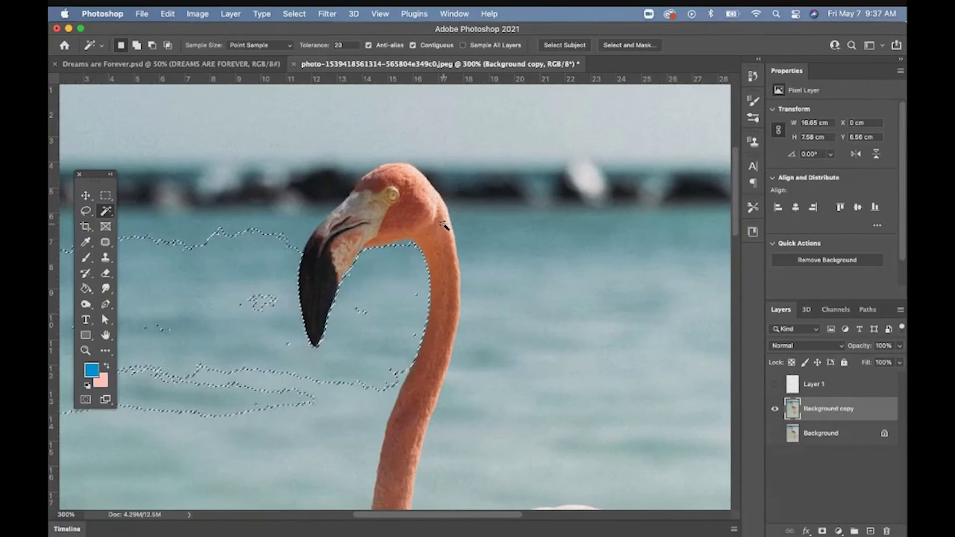
{"action": "left_click", "coordinate": [451, 149]}
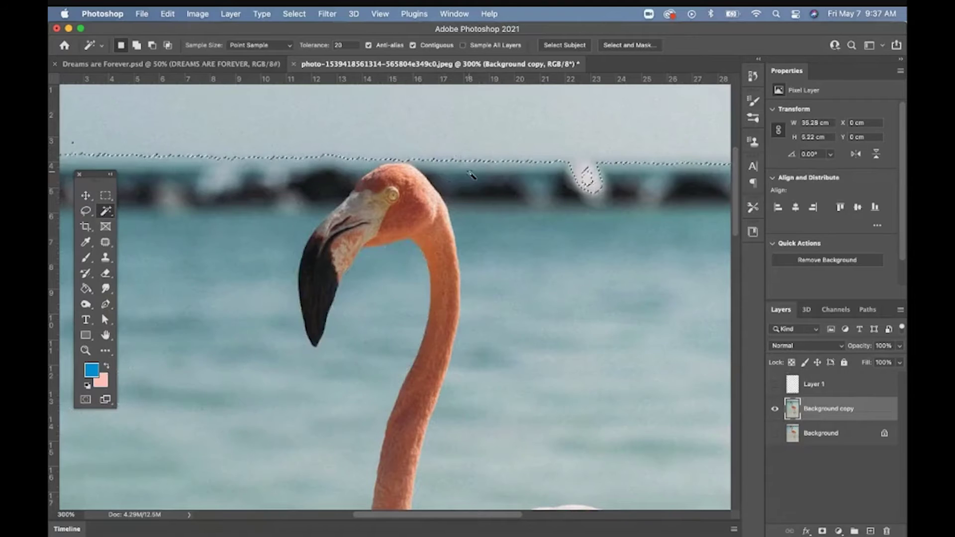
- At 200% zoom, copy the selected sky onto new Layer 2 and preview it against Background copy
{"action": "left_click_drag", "start_coordinate": [477, 194], "coordinate": [490, 369]}
{"action": "key", "text": "z"}
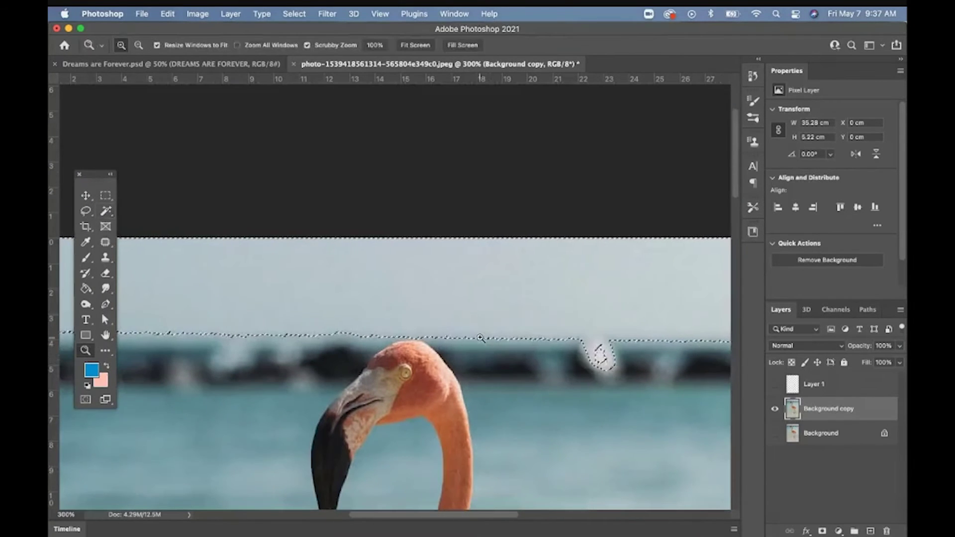
{"action": "left_click", "coordinate": [481, 336]}
{"action": "left_click", "coordinate": [480, 338], "text": "alt"}
{"action": "left_click_drag", "start_coordinate": [480, 338], "coordinate": [420, 260]}
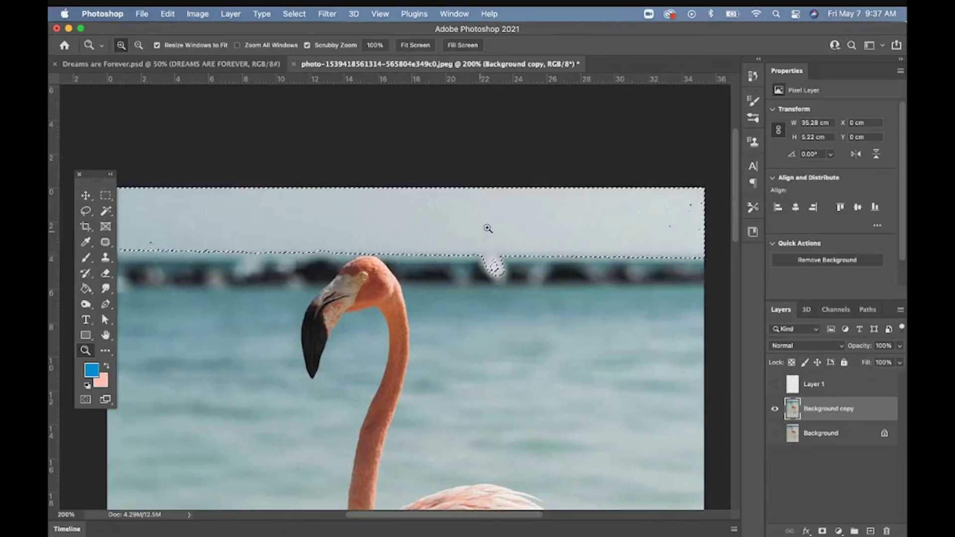
{"action": "key", "text": "super+v"}
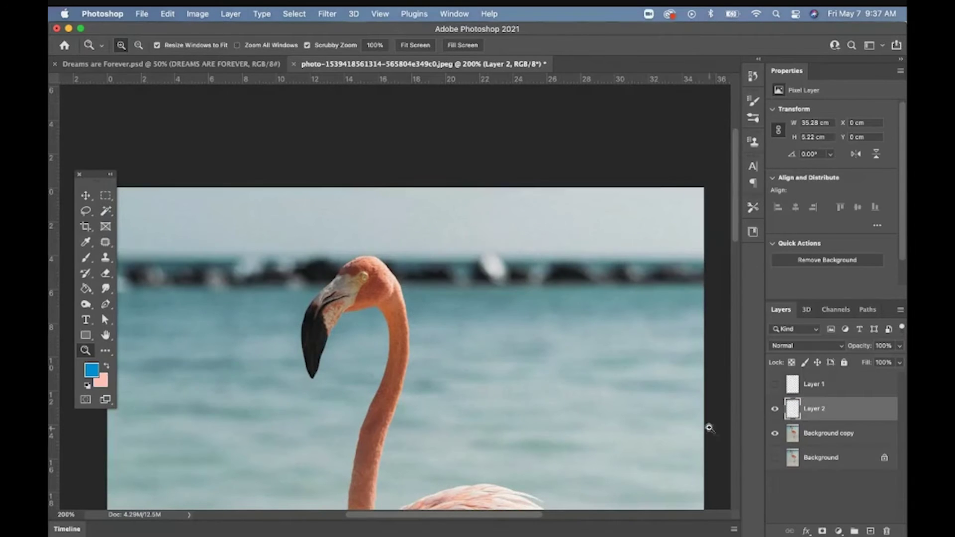
{"action": "left_click", "coordinate": [776, 432]}
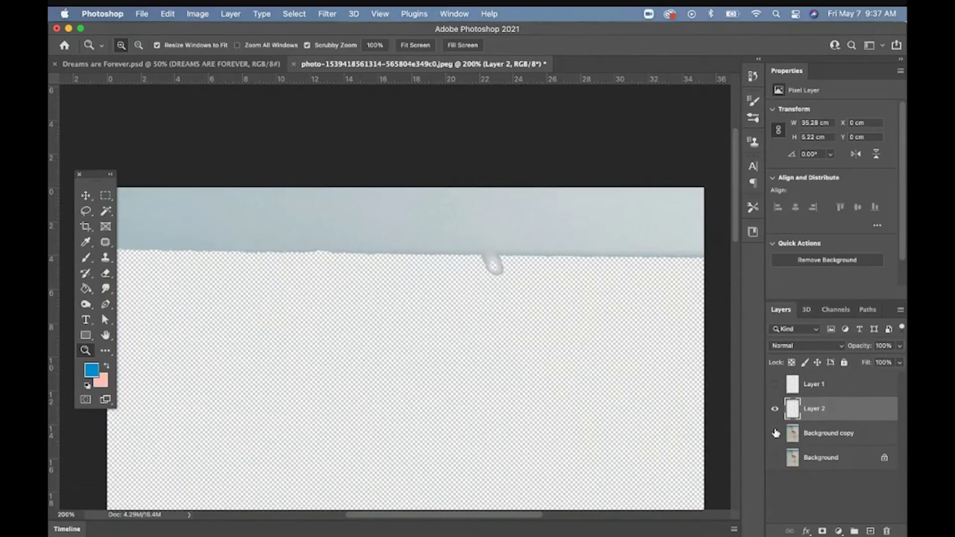
{"action": "left_click", "coordinate": [775, 433], "text": "alt"}
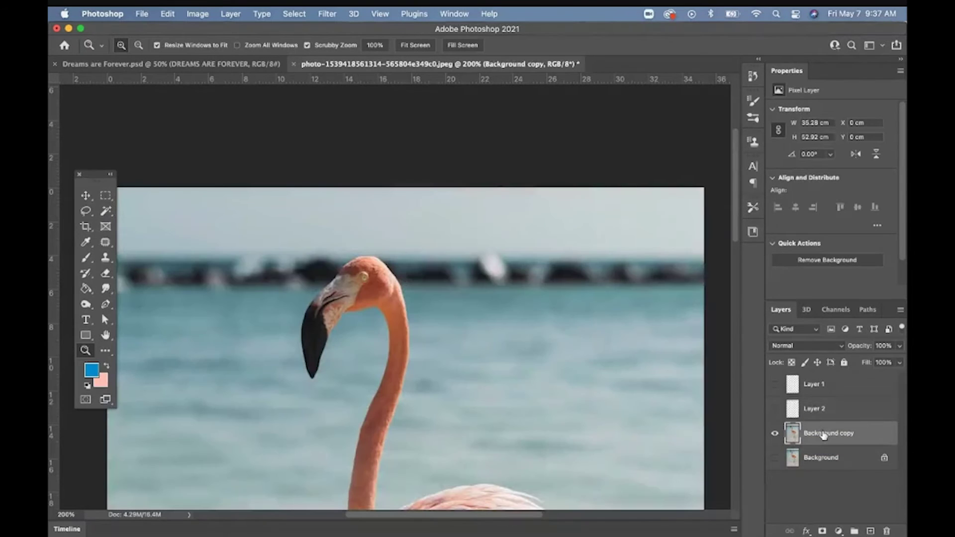
- Quick-select the water and sky around the neck, then clear that selection
{"action": "left_click", "coordinate": [107, 212]}
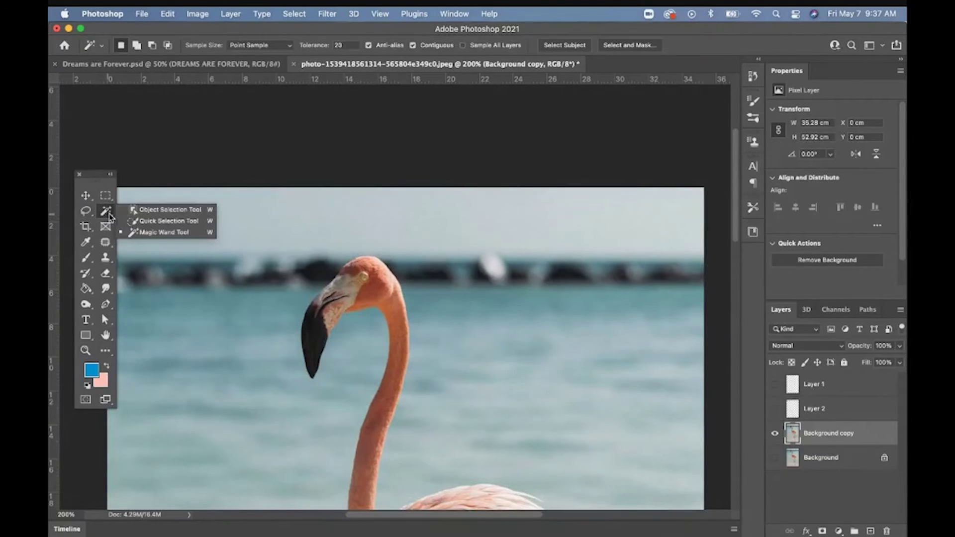
{"action": "left_click", "coordinate": [157, 224]}
{"action": "scroll", "coordinate": [328, 245], "scroll_direction": "down", "scroll_amount": 5}
{"action": "scroll", "coordinate": [329, 245], "scroll_direction": "left", "scroll_amount": 2}
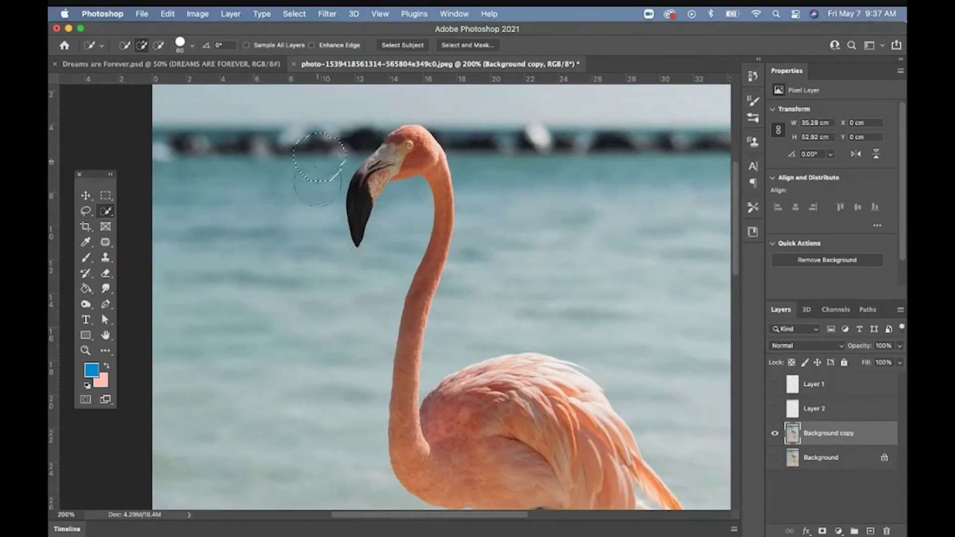
{"action": "mouse_move", "coordinate": [304, 249]}
{"action": "left_mouse_down"}
{"action": "mouse_move", "coordinate": [319, 298]}
{"action": "mouse_move", "coordinate": [330, 292]}
{"action": "mouse_move", "coordinate": [315, 273]}
{"action": "mouse_move", "coordinate": [371, 182]}
{"action": "left_mouse_up"}
{"action": "left_click_drag", "start_coordinate": [509, 189], "coordinate": [479, 214]}
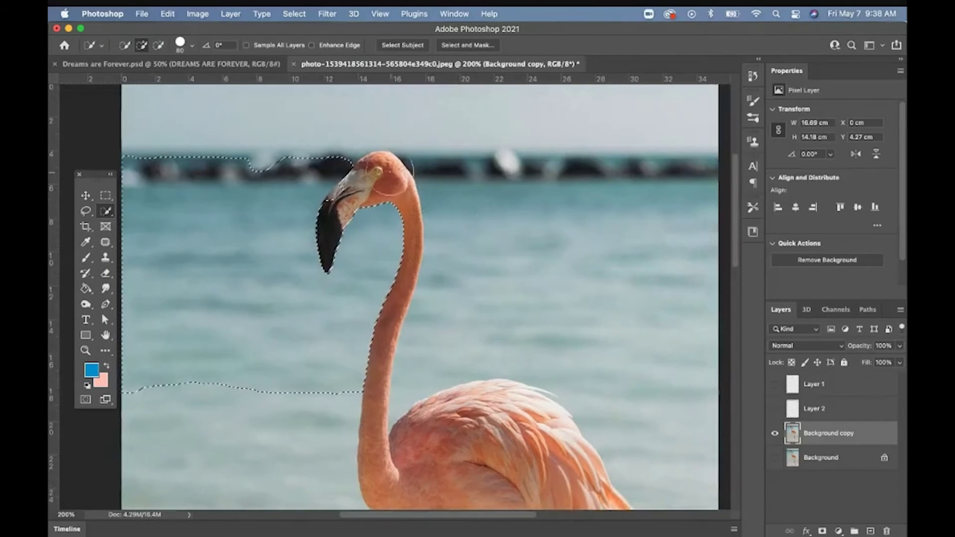
{"action": "mouse_move", "coordinate": [291, 158]}
{"action": "left_mouse_down"}
{"action": "mouse_move", "coordinate": [358, 124]}
{"action": "mouse_move", "coordinate": [443, 132]}
{"action": "mouse_move", "coordinate": [469, 239]}
{"action": "mouse_move", "coordinate": [512, 214]}
{"action": "left_mouse_up"}
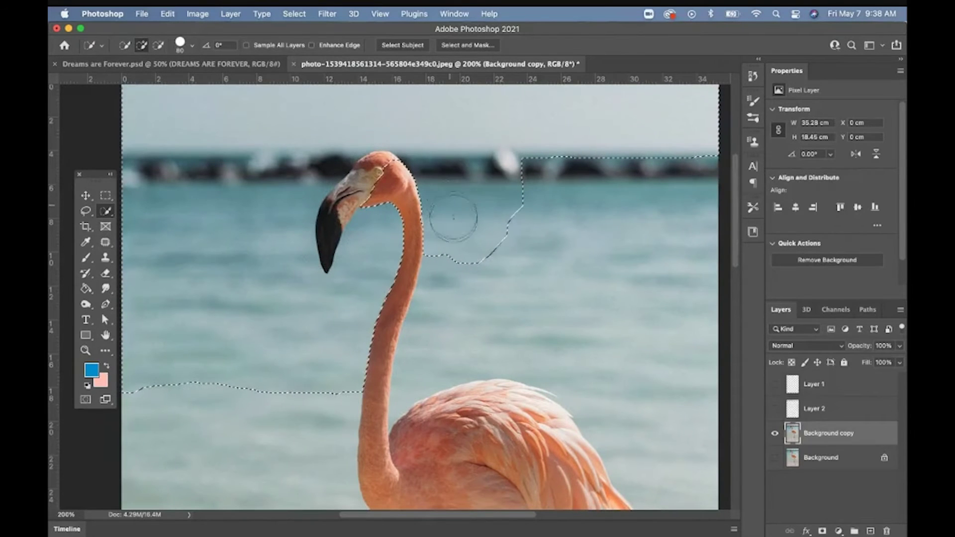
{"action": "left_click_drag", "start_coordinate": [458, 239], "coordinate": [453, 337]}
{"action": "key", "text": "super+d"}
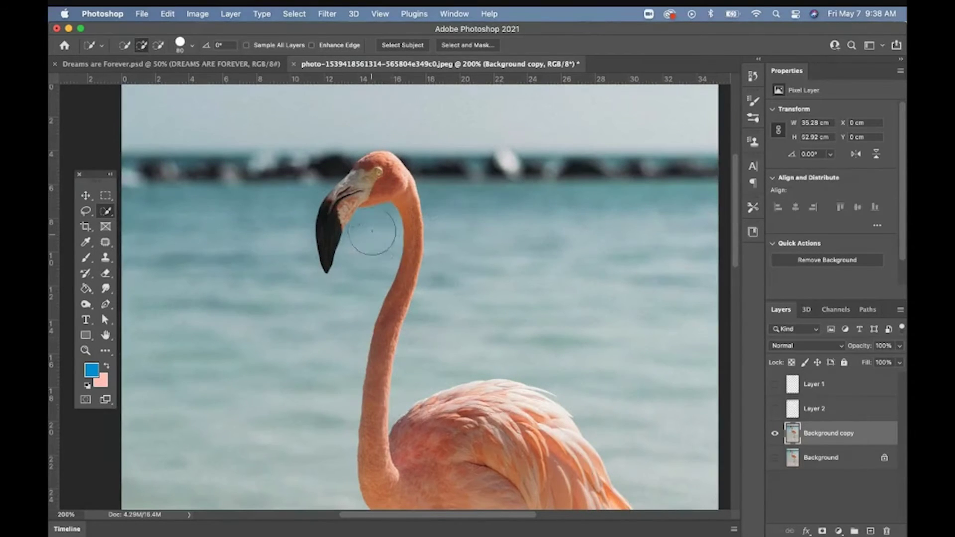
- Quick-select the beak-neck gap, subtract the upper beak with a size-35 brush, then deselect
{"action": "left_click", "coordinate": [372, 231]}
{"action": "left_click_drag", "start_coordinate": [347, 275], "coordinate": [290, 235]}
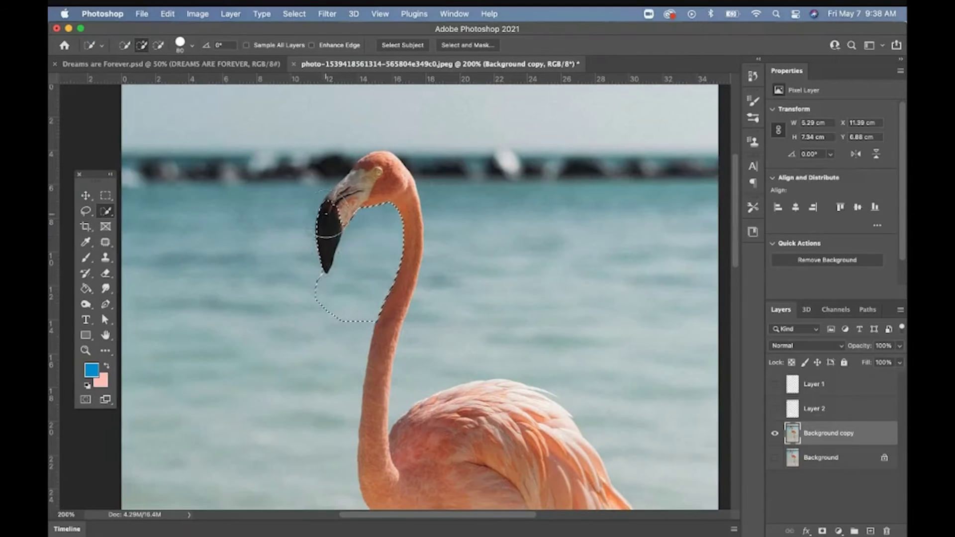
{"action": "scroll", "coordinate": [343, 217], "scroll_direction": "up", "scroll_amount": 2}
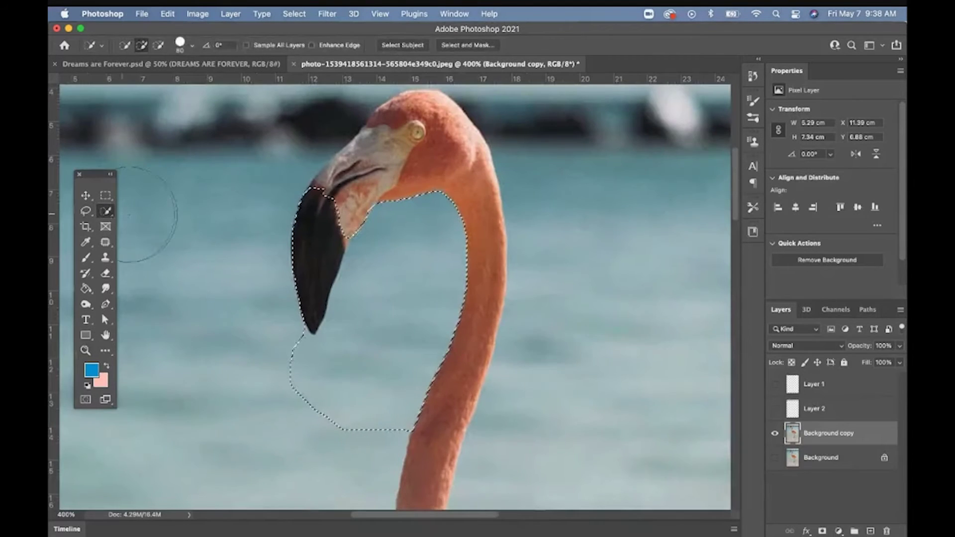
{"action": "right_click", "coordinate": [106, 211]}
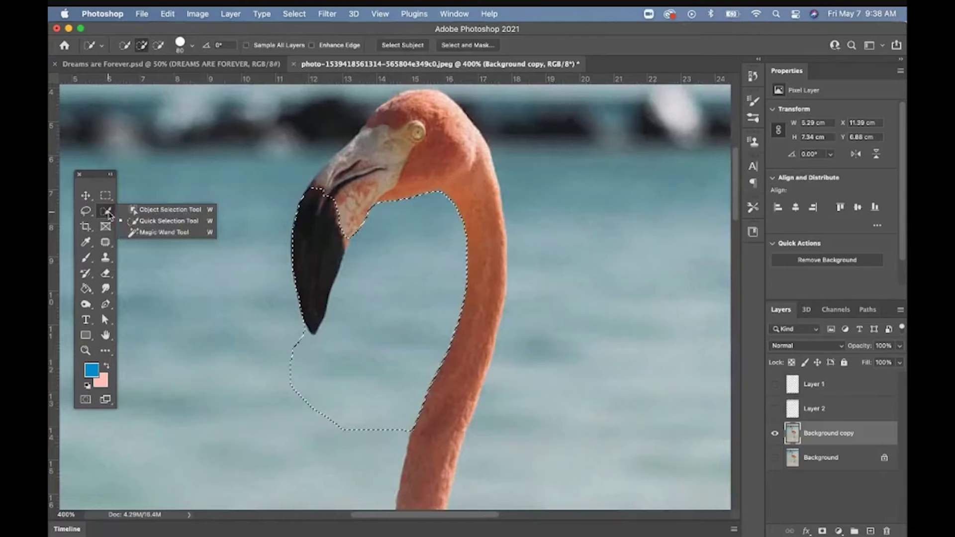
{"action": "left_click", "coordinate": [145, 222]}
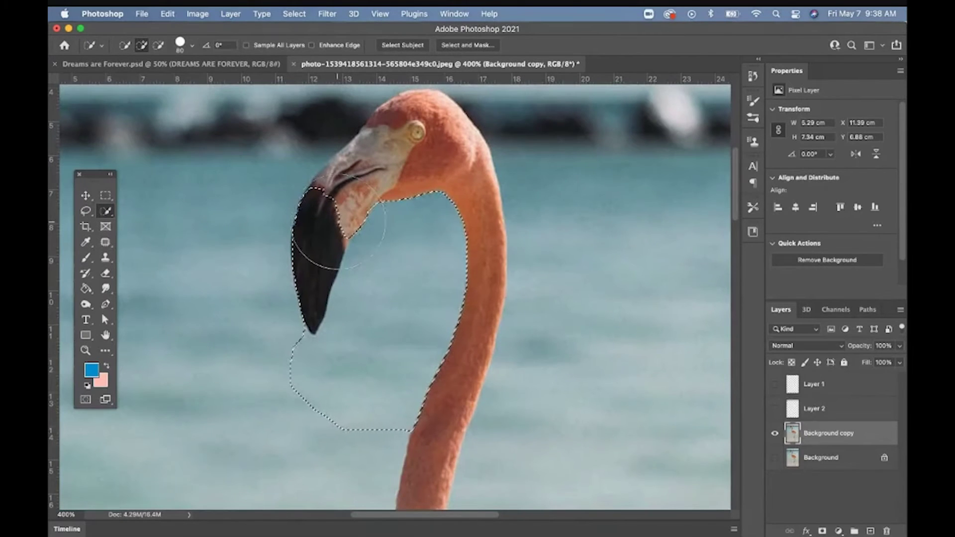
{"action": "key", "text": "bracketleft"}
{"action": "key", "text": "bracketleft"}
{"action": "key", "text": "bracketleft"}
{"action": "key", "text": "bracketleft"}
{"action": "key", "text": "bracketleft"}
{"action": "key", "text": "bracketleft"}
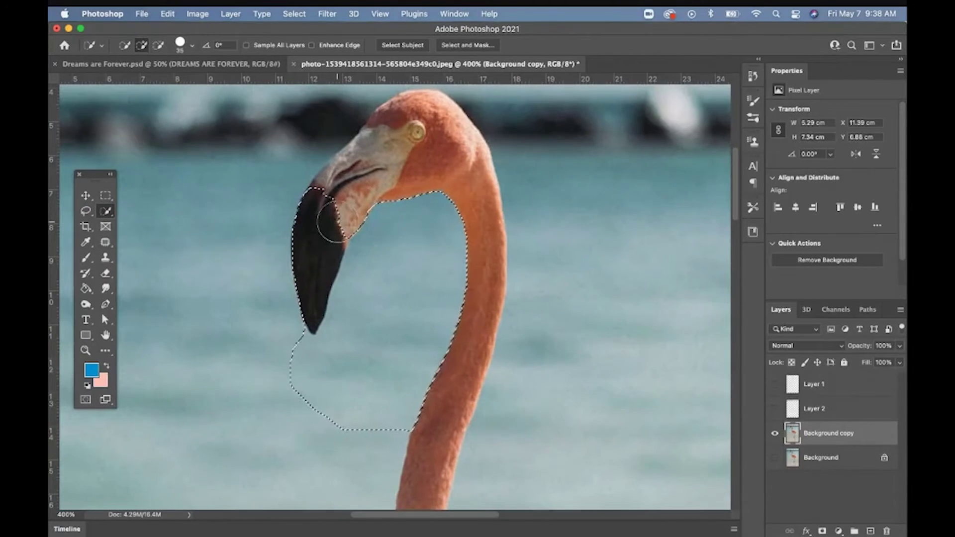
{"action": "mouse_move", "coordinate": [337, 222]}
{"action": "left_mouse_down"}
{"action": "mouse_move", "coordinate": [308, 277]}
{"action": "mouse_move", "coordinate": [315, 305]}
{"action": "mouse_move", "coordinate": [345, 294]}
{"action": "left_mouse_up"}
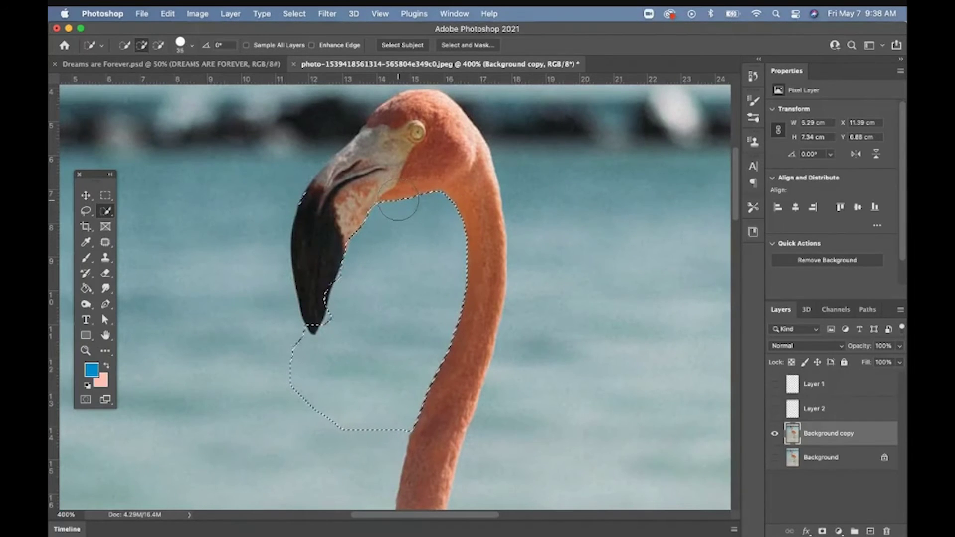
{"action": "key", "text": "super+d"}
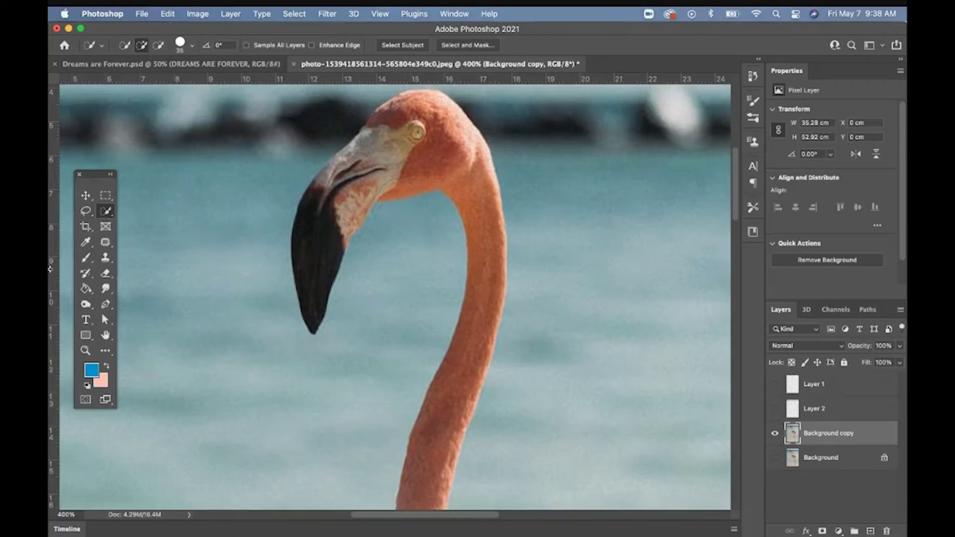
- Start a Pen path along the throat and down the beak's underside to its tip
{"action": "left_click_drag", "start_coordinate": [102, 313], "coordinate": [142, 308]}
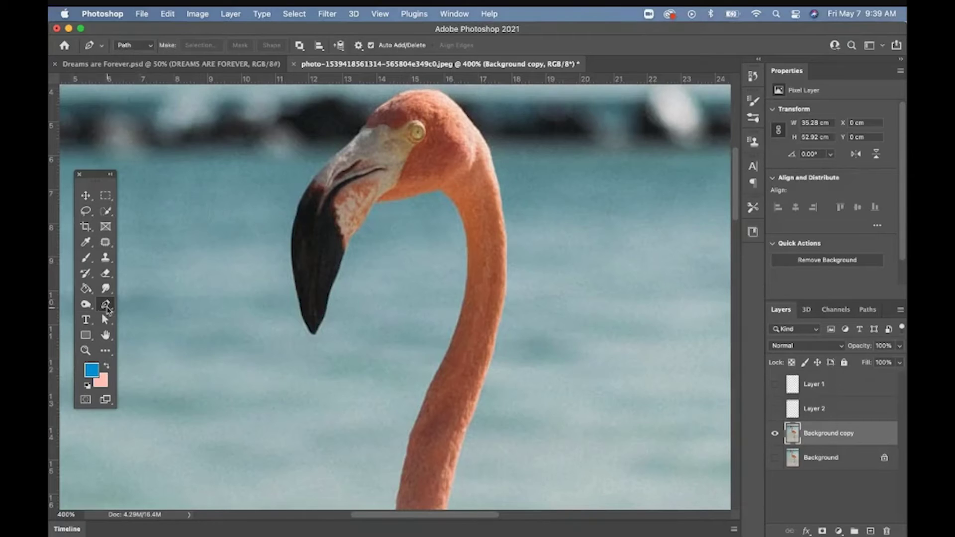
{"action": "left_click", "coordinate": [436, 193]}
{"action": "left_click", "coordinate": [398, 203]}
{"action": "left_click", "coordinate": [383, 202]}
{"action": "left_click", "coordinate": [368, 202]}
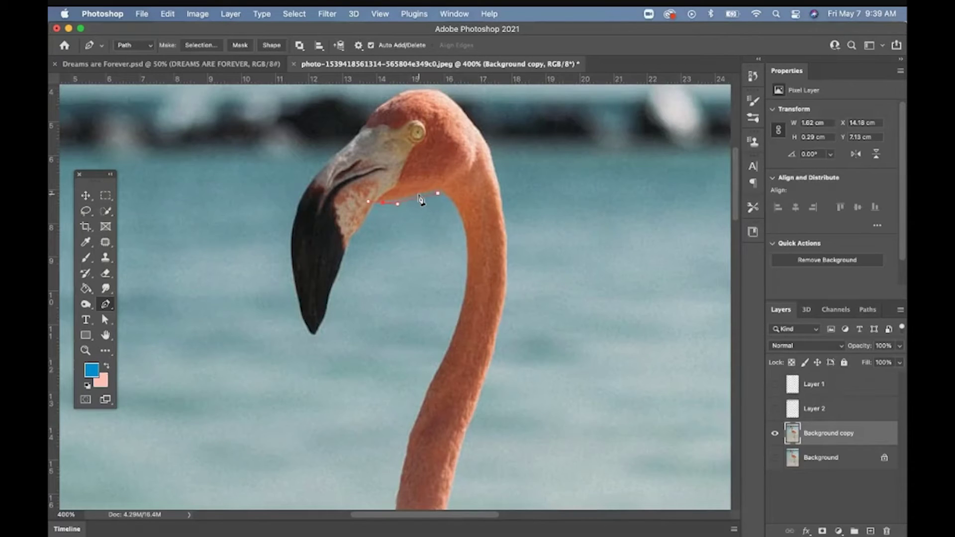
{"action": "left_click", "coordinate": [354, 236]}
{"action": "left_click_drag", "start_coordinate": [329, 291], "coordinate": [298, 303]}
{"action": "left_click", "coordinate": [313, 334]}
- Continue the path with curved anchors up the beak, over the head and down the neck's back
{"action": "left_click_drag", "start_coordinate": [288, 246], "coordinate": [288, 239]}
{"action": "left_click_drag", "start_coordinate": [305, 190], "coordinate": [313, 179]}
{"action": "left_click_drag", "start_coordinate": [346, 143], "coordinate": [445, 91]}
{"action": "left_click_drag", "start_coordinate": [479, 128], "coordinate": [480, 136]}
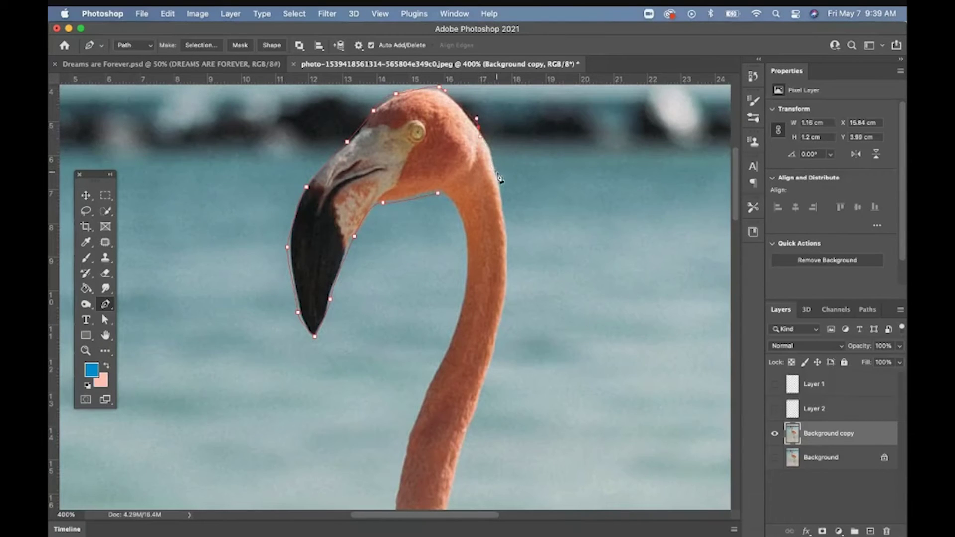
{"action": "left_click_drag", "start_coordinate": [498, 171], "coordinate": [499, 179]}
{"action": "left_click_drag", "start_coordinate": [508, 232], "coordinate": [508, 262]}
{"action": "left_click_drag", "start_coordinate": [499, 328], "coordinate": [497, 344]}
{"action": "left_click", "coordinate": [486, 371]}
- Bring the path up the neck's front edge and close it at the starting throat anchor
{"action": "left_click_drag", "start_coordinate": [476, 380], "coordinate": [476, 207]}
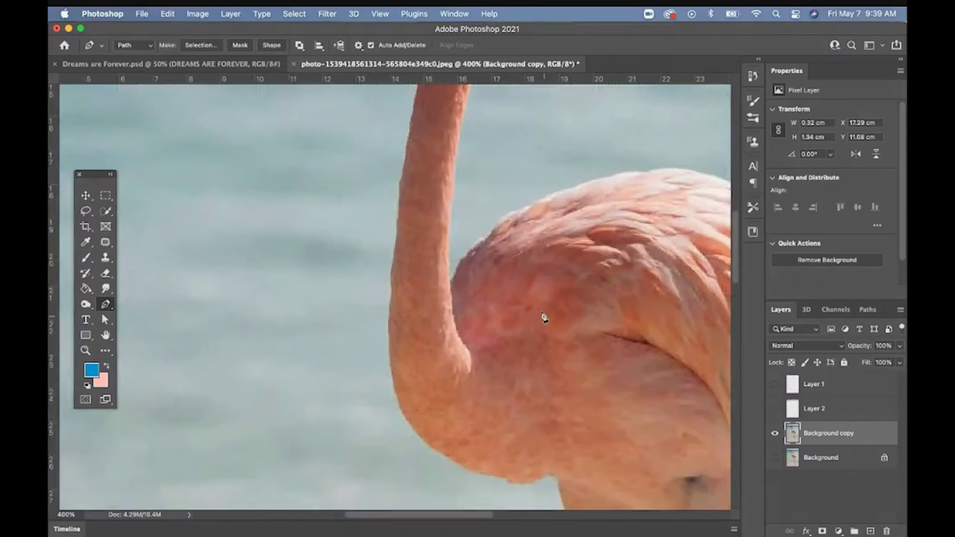
{"action": "left_click_drag", "start_coordinate": [635, 252], "coordinate": [540, 486]}
{"action": "scroll", "coordinate": [541, 486], "scroll_direction": "up", "scroll_amount": 10}
{"action": "scroll", "coordinate": [541, 448], "scroll_direction": "down", "scroll_amount": 1}
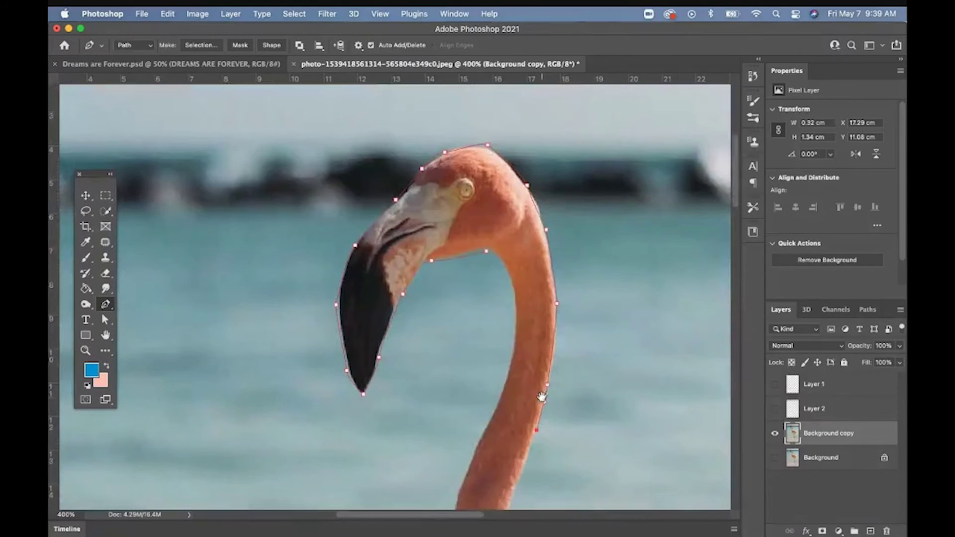
{"action": "left_click", "coordinate": [496, 413]}
{"action": "left_click", "coordinate": [525, 340]}
{"action": "left_click", "coordinate": [514, 300]}
{"action": "left_click", "coordinate": [505, 263]}
{"action": "left_click", "coordinate": [487, 252]}
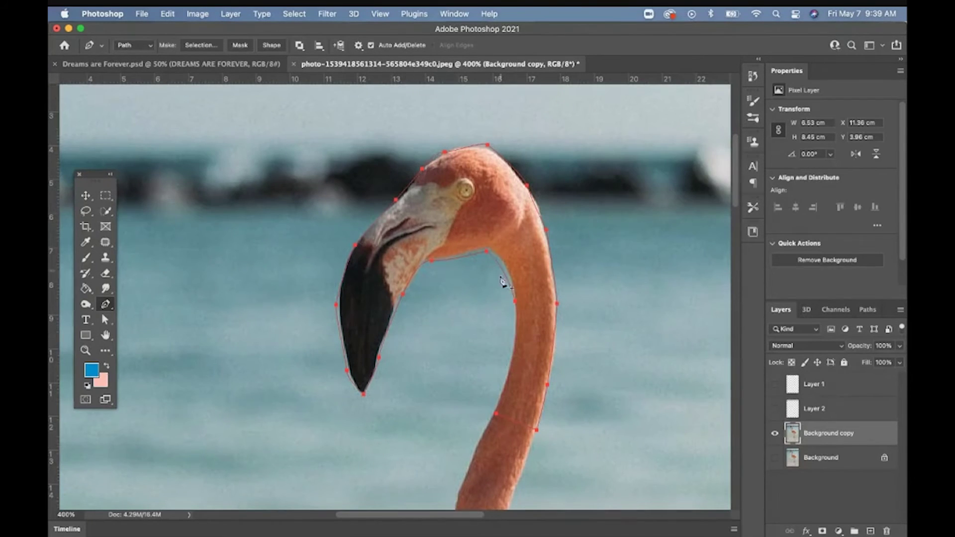
{"action": "left_click_drag", "start_coordinate": [104, 319], "coordinate": [147, 334]}
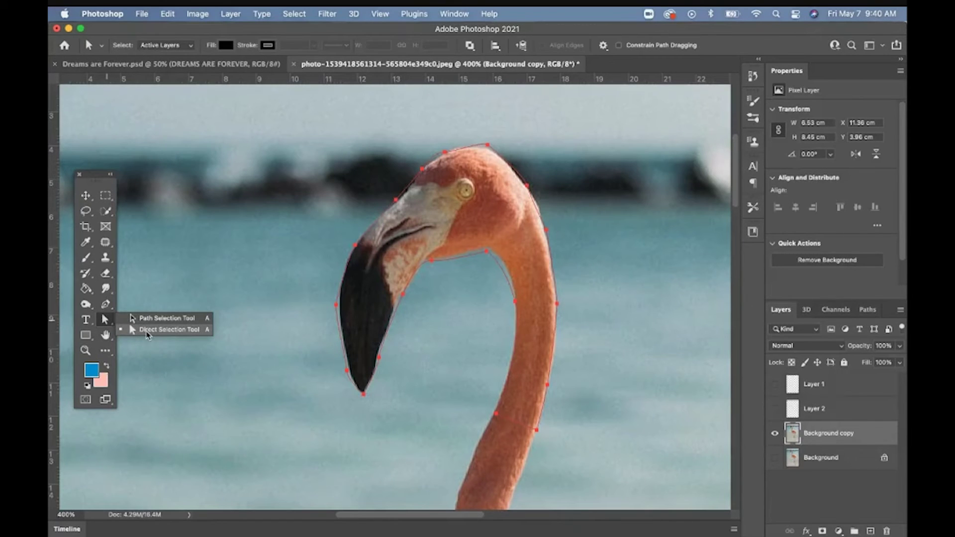
- Select the flamingo path with Path Selection and nudge the throat anchor to fit the neck
{"action": "left_click", "coordinate": [106, 307]}
{"action": "right_click", "coordinate": [107, 309]}
{"action": "left_click", "coordinate": [106, 321]}
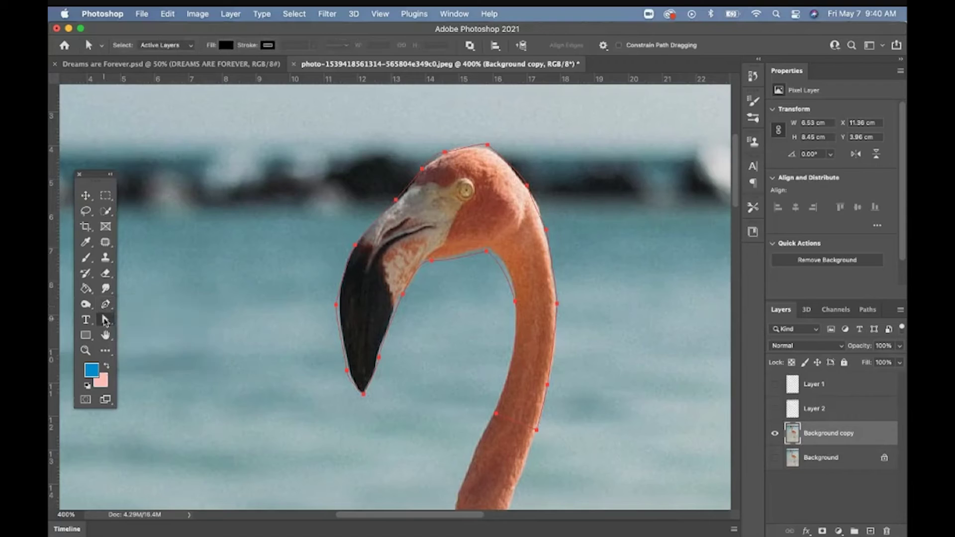
{"action": "left_click", "coordinate": [272, 266]}
{"action": "left_click", "coordinate": [487, 255]}
{"action": "mouse_move", "coordinate": [487, 254]}
{"action": "left_mouse_down"}
{"action": "mouse_move", "coordinate": [490, 233]}
{"action": "mouse_move", "coordinate": [487, 267]}
{"action": "mouse_move", "coordinate": [488, 256]}
{"action": "left_mouse_up"}
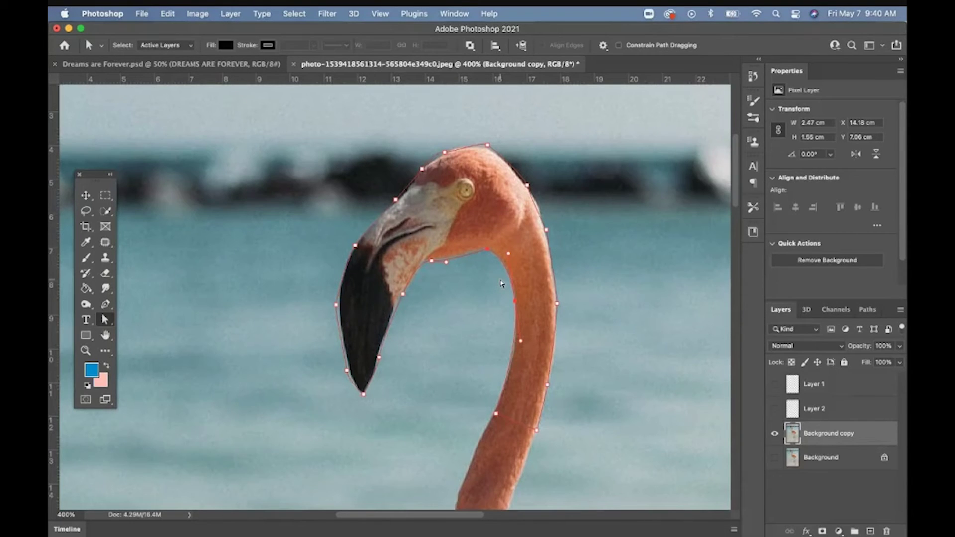
{"action": "left_click", "coordinate": [105, 304]}
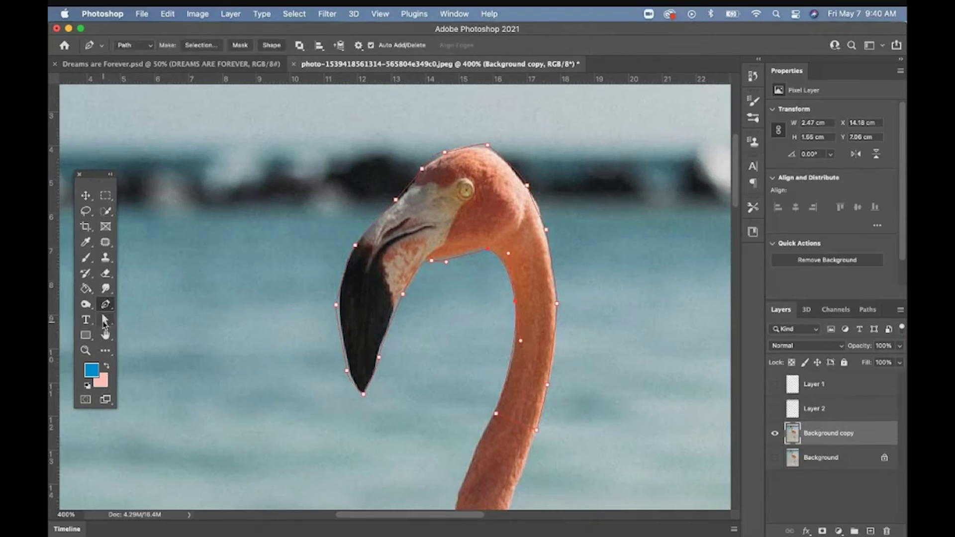
{"action": "left_click", "coordinate": [105, 320]}
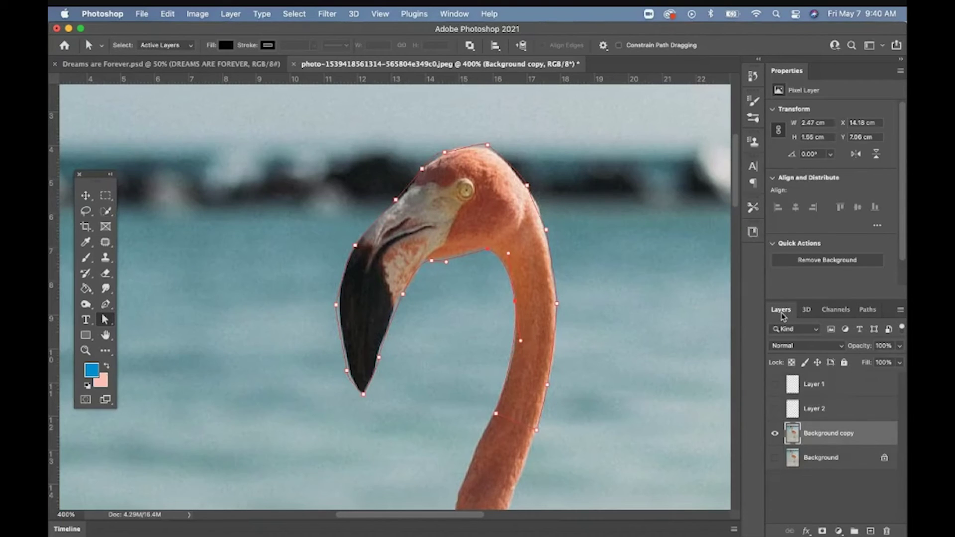
- Load the Work Path from the Paths panel as a selection around the head
{"action": "left_click", "coordinate": [868, 312]}
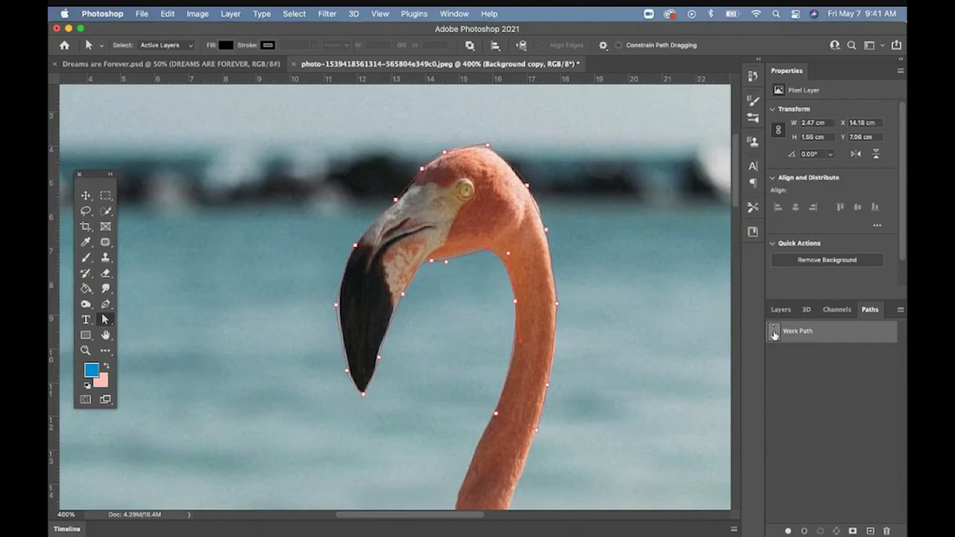
{"action": "left_click_drag", "start_coordinate": [774, 335], "coordinate": [776, 337]}
{"action": "left_click_drag", "start_coordinate": [776, 337], "coordinate": [775, 337]}
{"action": "left_click", "coordinate": [774, 336], "text": "super"}
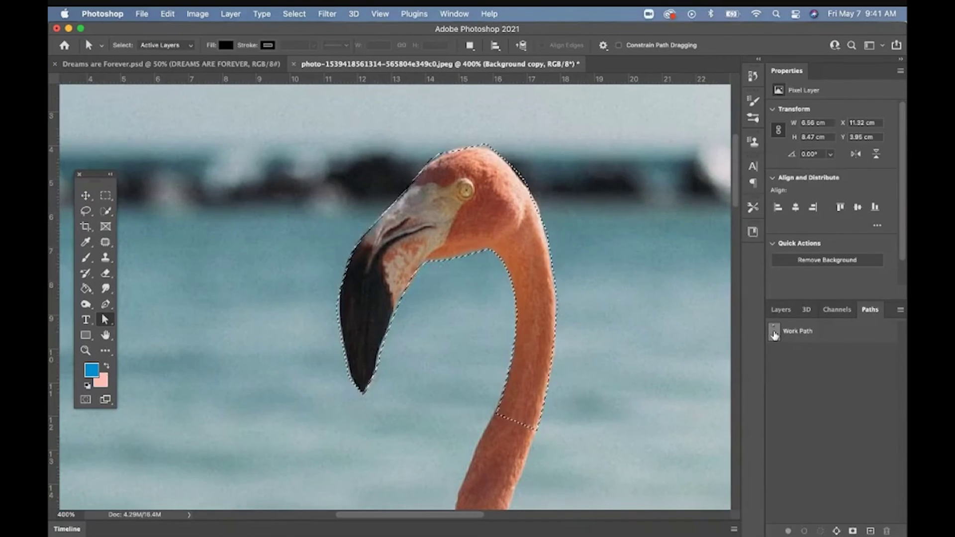
- Copy the head selection onto new Layer 3, preview it, then hide Layer 3
{"action": "left_click", "coordinate": [780, 309]}
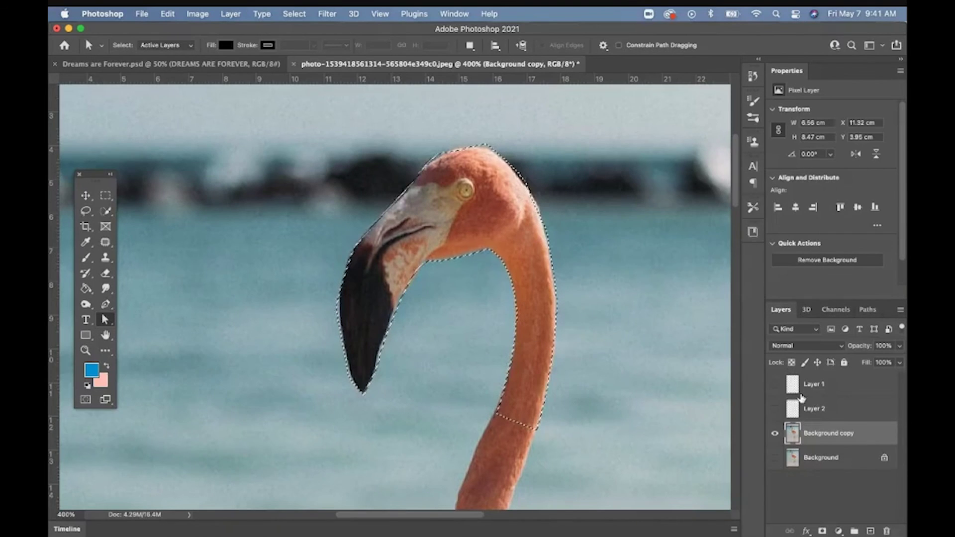
{"action": "key", "text": "super+c"}
{"action": "key", "text": "super+v"}
{"action": "left_click", "coordinate": [774, 458]}
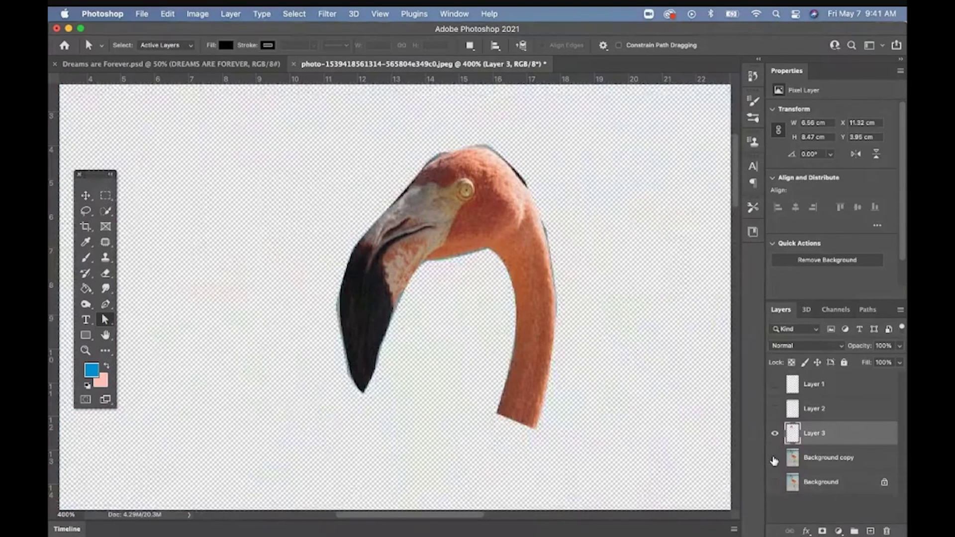
{"action": "left_click", "coordinate": [774, 458], "text": "alt"}
{"action": "left_click", "coordinate": [816, 464]}
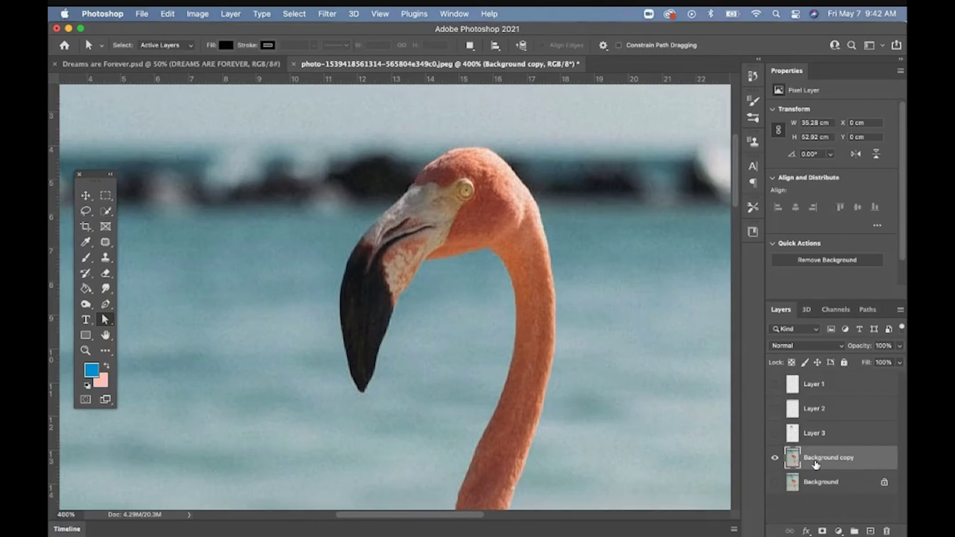
- Zoom to 100%, try Select > Subject on the flamingo, then deselect
{"action": "key", "text": "z"}
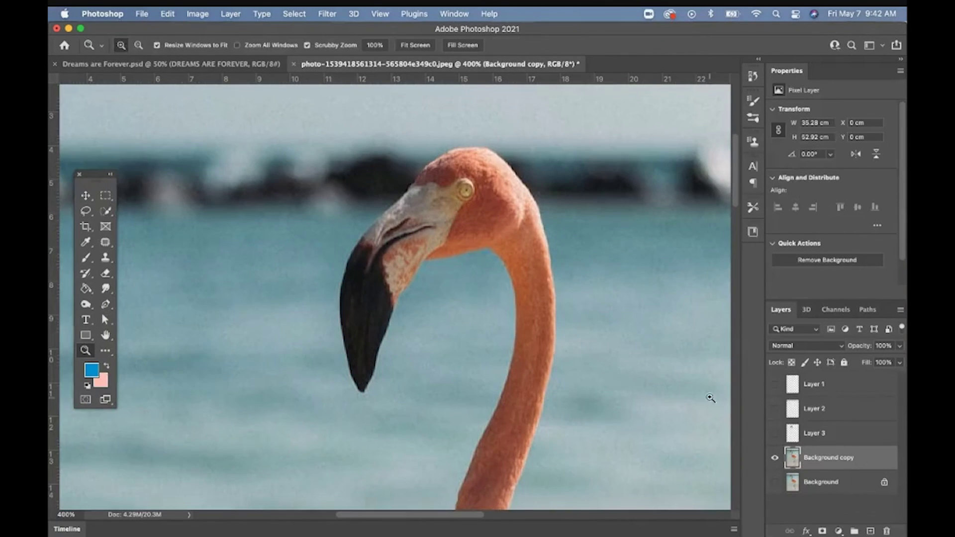
{"action": "key", "text": "super+1"}
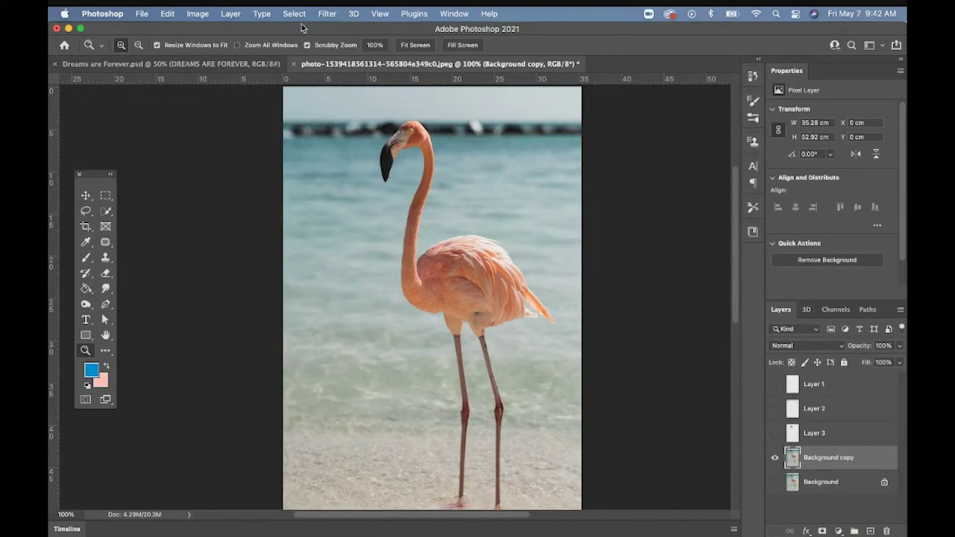
{"action": "left_click", "coordinate": [299, 16]}
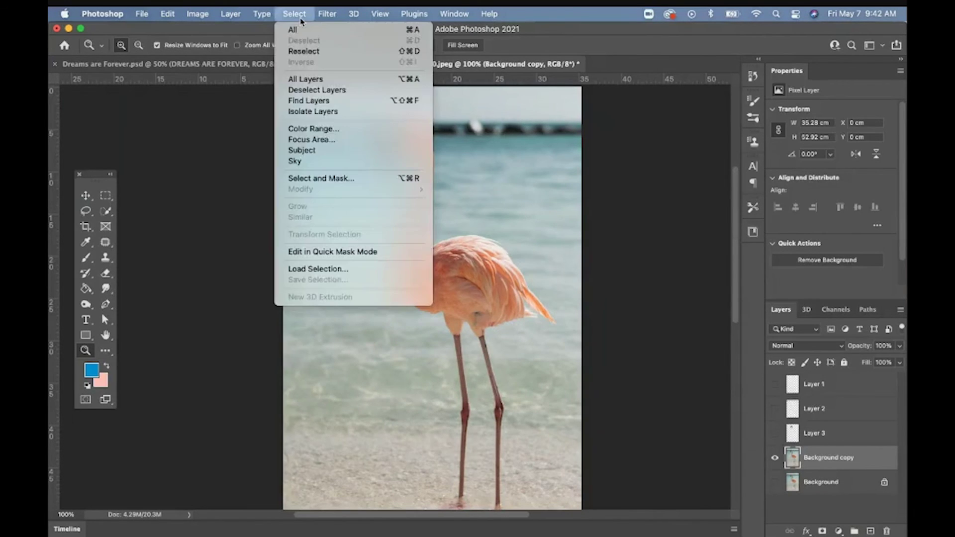
{"action": "left_click", "coordinate": [303, 150]}
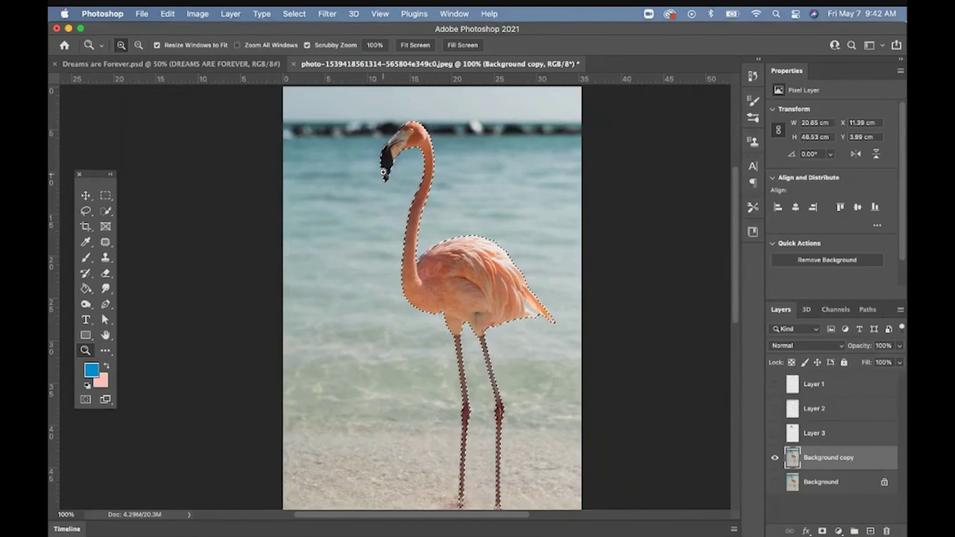
{"action": "key", "text": "super+d"}
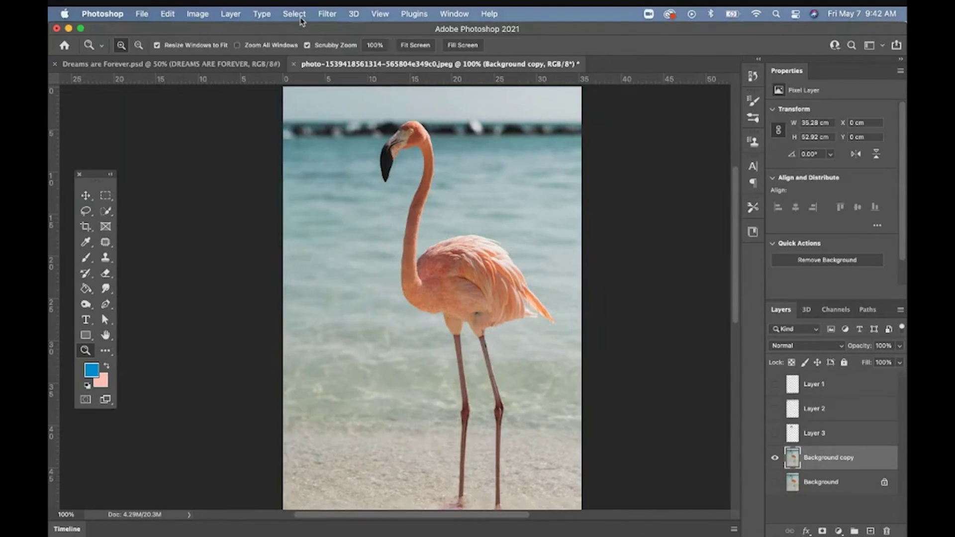
- Reapply Select > Subject, copy the flamingo to Layer 4, and hide Background copy
{"action": "left_click", "coordinate": [300, 18]}
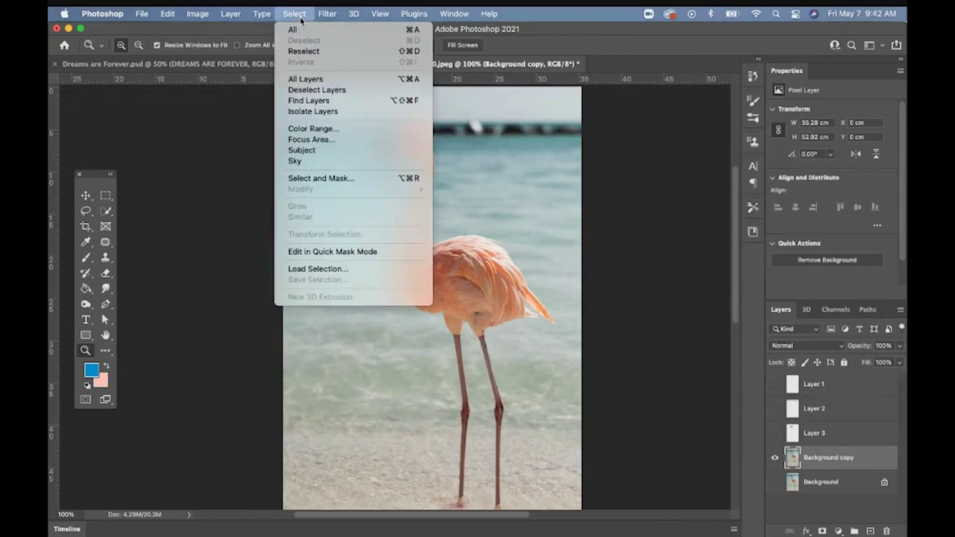
{"action": "left_click", "coordinate": [301, 151]}
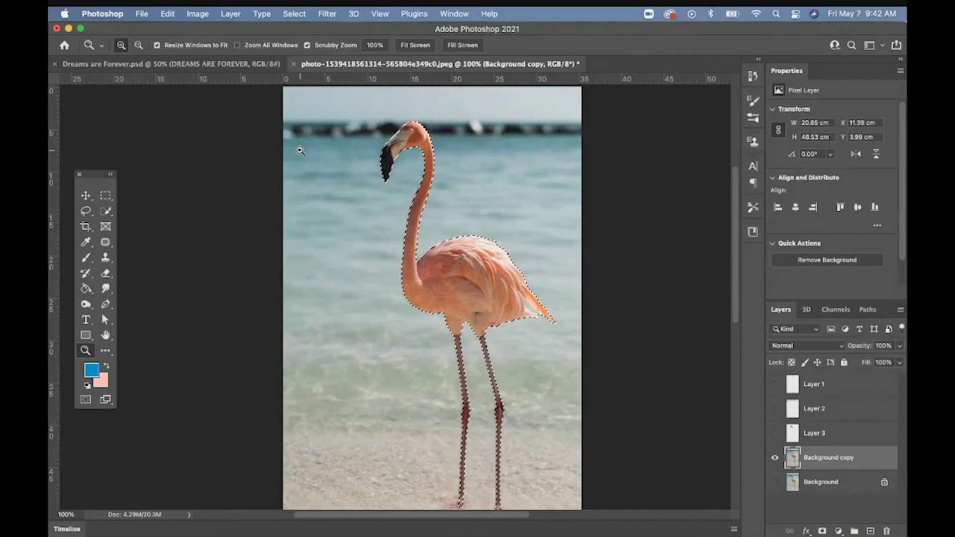
{"action": "key", "text": "ctrl+j"}
{"action": "left_click", "coordinate": [775, 483]}
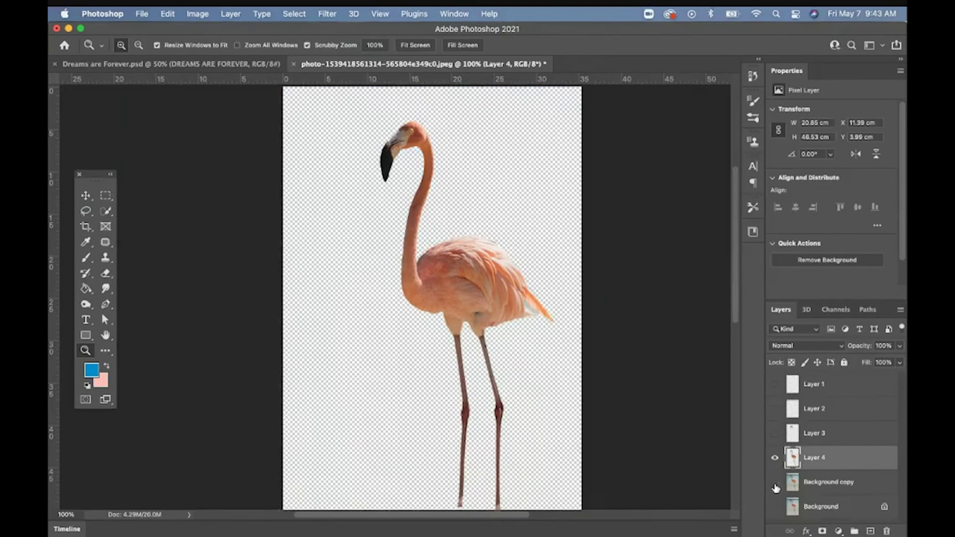